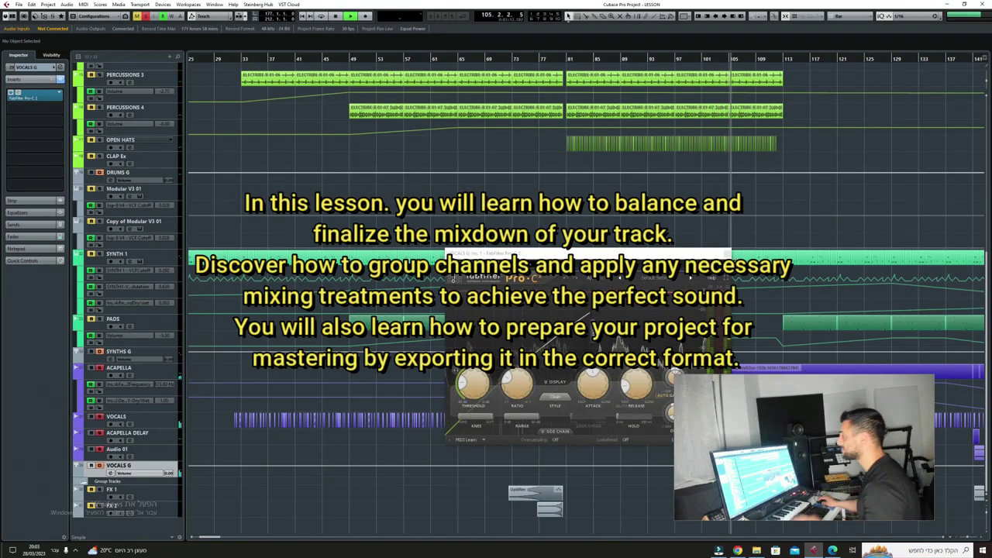
# Step: Scroll up to the top tracks and stop playback of the LESSON project
pyautogui.scroll(5, 509, 99)
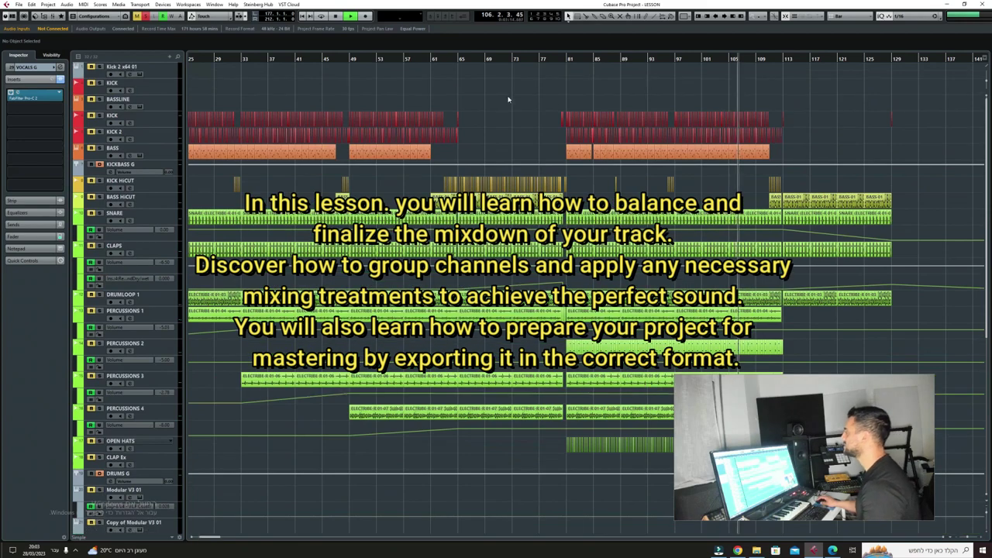
pyautogui.press('space')
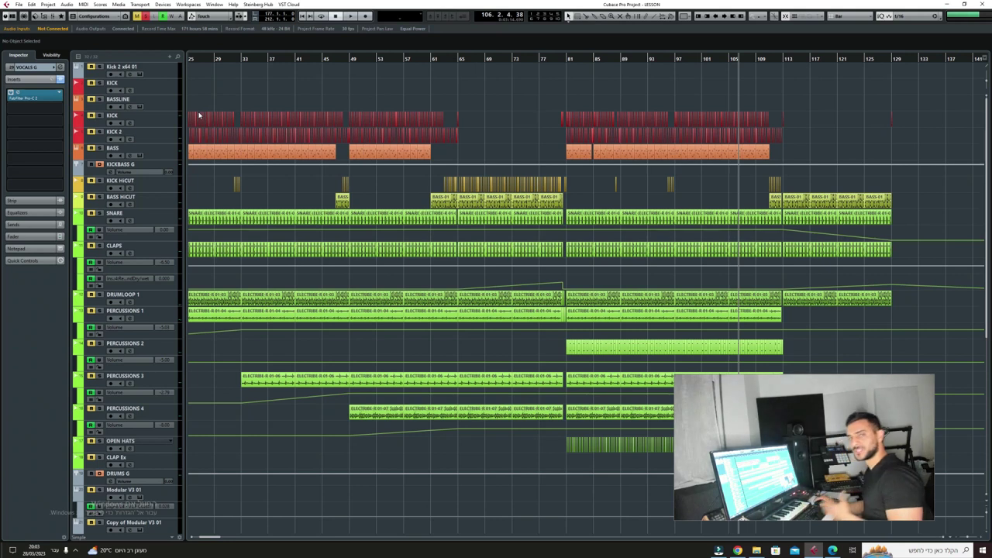
# Step: Clear all solos and select KICK, KICK 2, BASS, KICK HiCUT and BASS HiCUT together
pyautogui.click(167, 157)
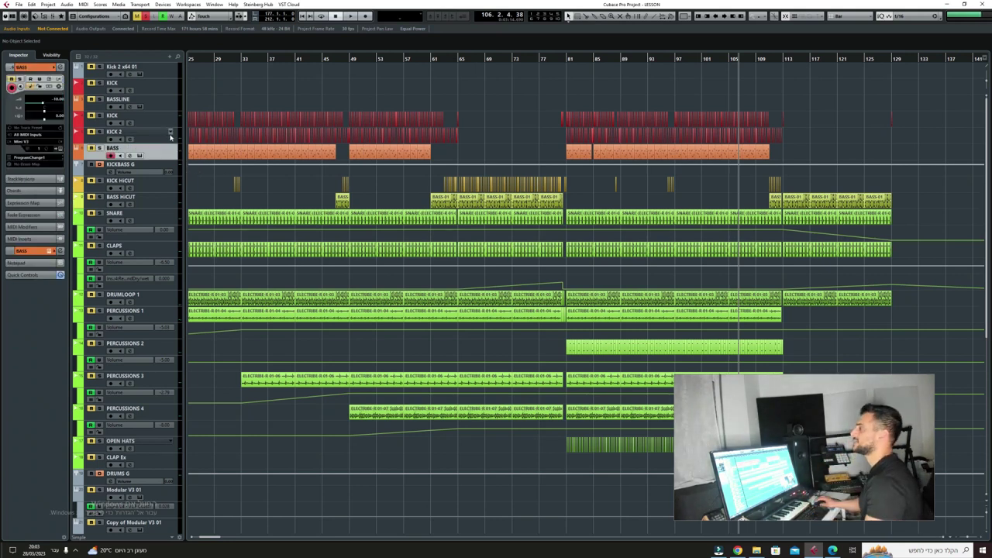
pyautogui.click(171, 137)
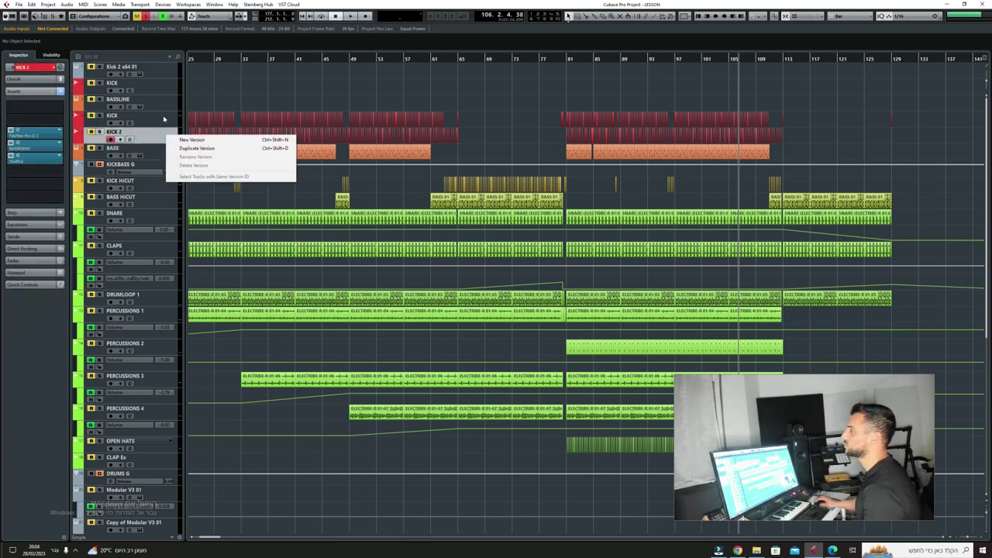
pyautogui.click(165, 204)
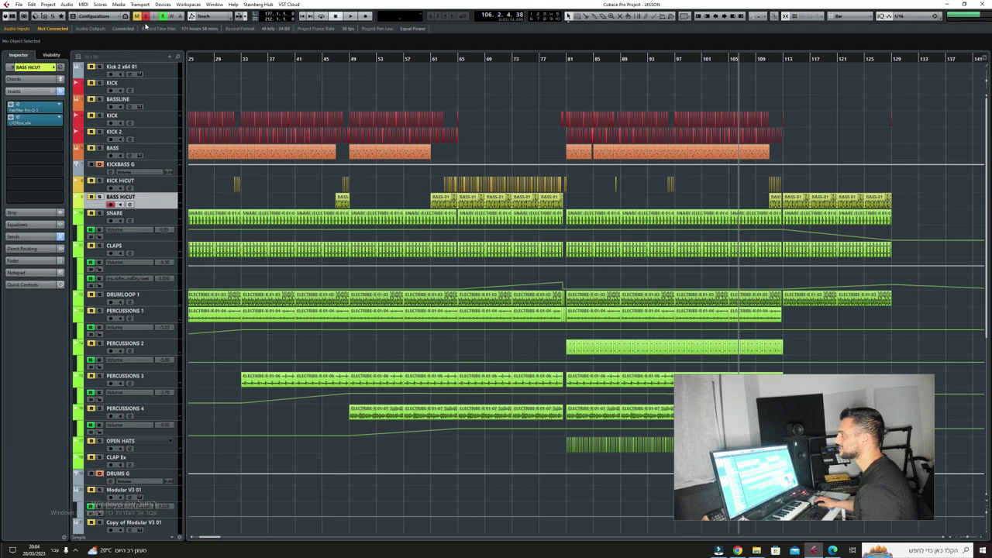
pyautogui.click(145, 16)
pyautogui.click(159, 117)
pyautogui.keyDown('ctrl'); pyautogui.click(159, 133); pyautogui.keyUp('ctrl')
pyautogui.keyDown('ctrl'); pyautogui.click(159, 150); pyautogui.keyUp('ctrl')
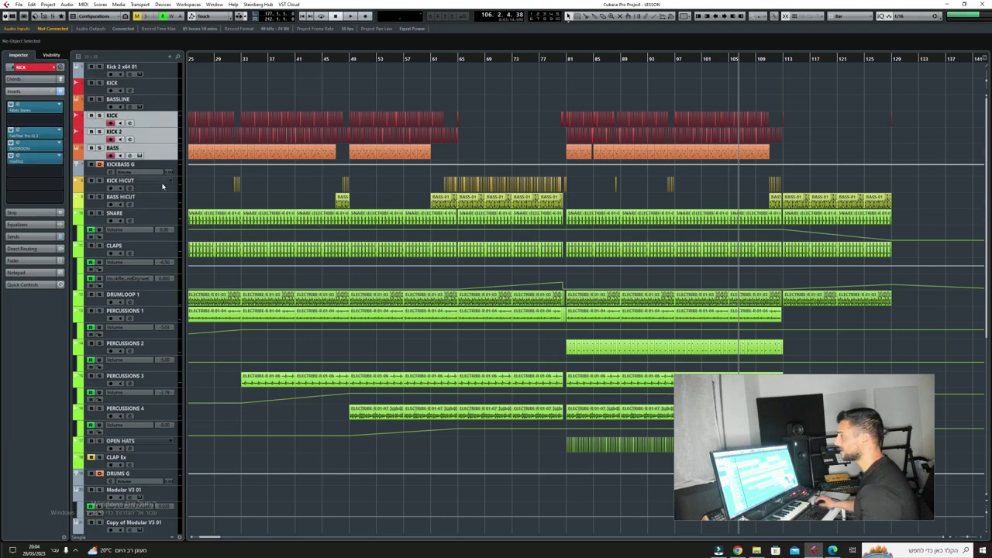
pyautogui.keyDown('ctrl'); pyautogui.click(163, 185); pyautogui.keyUp('ctrl')
pyautogui.keyDown('ctrl'); pyautogui.click(165, 200); pyautogui.keyUp('ctrl')
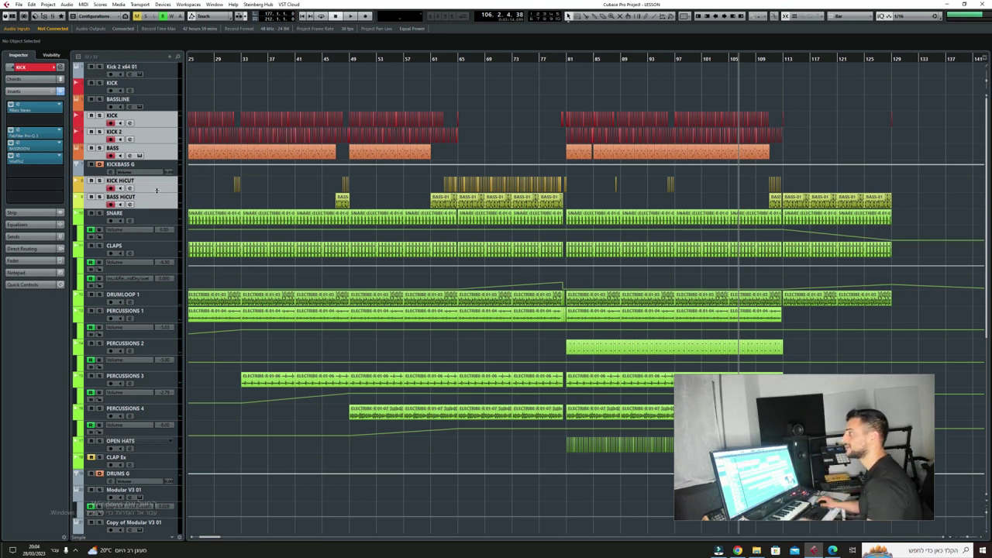
# Step: Play from around bar 67 with every track from KICK to BASS HiCUT selected
pyautogui.click(469, 62)
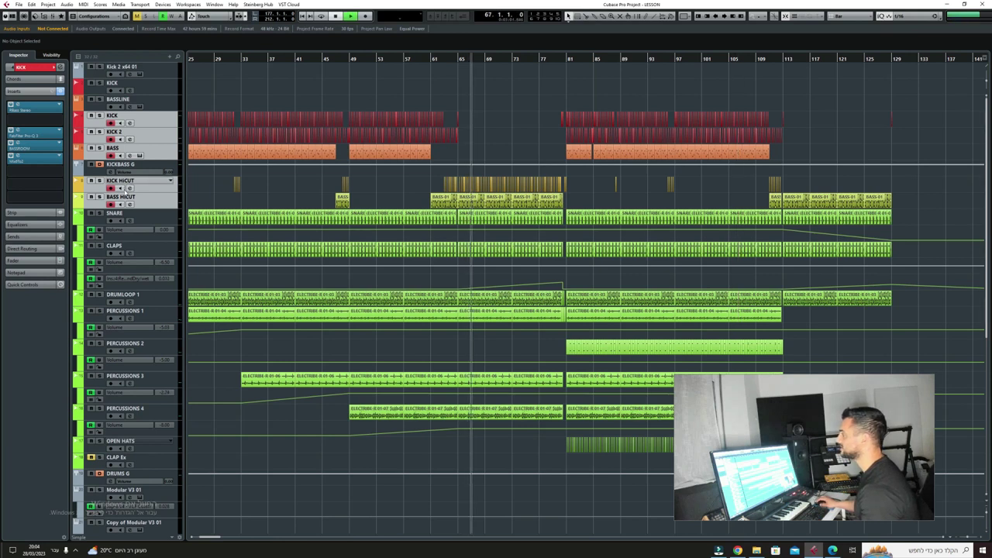
pyautogui.press('space')
pyautogui.click(101, 183)
pyautogui.click(99, 199)
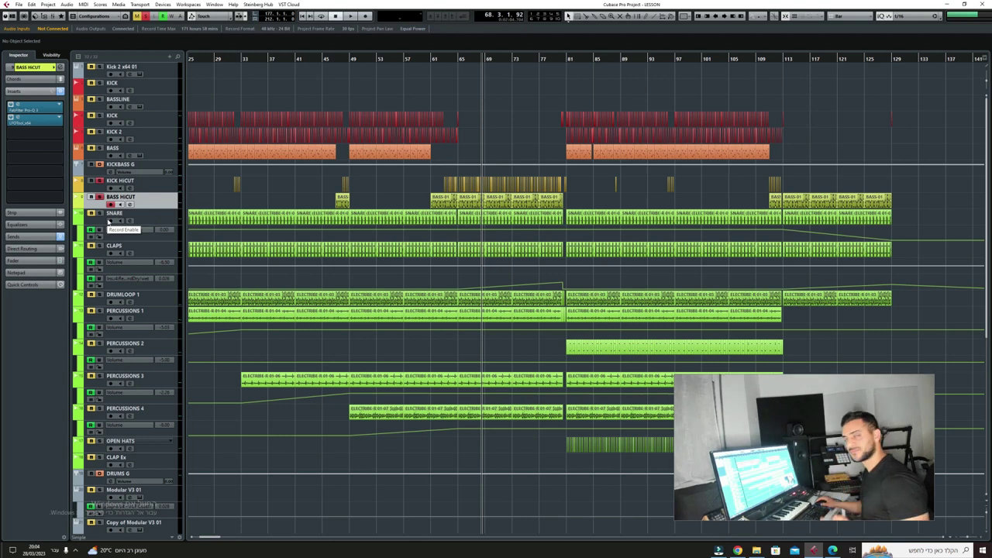
pyautogui.moveTo(154, 121); pyautogui.dragTo(161, 207)
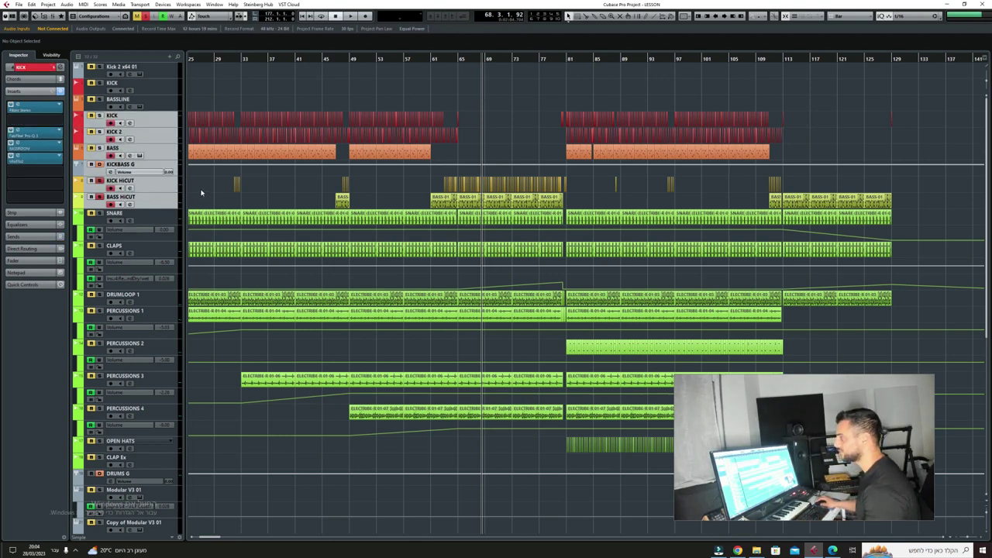
# Step: Open the KICKBASS G Pro-C 2, play from bar 50, and toggle its bypass off and back on
pyautogui.click(156, 167)
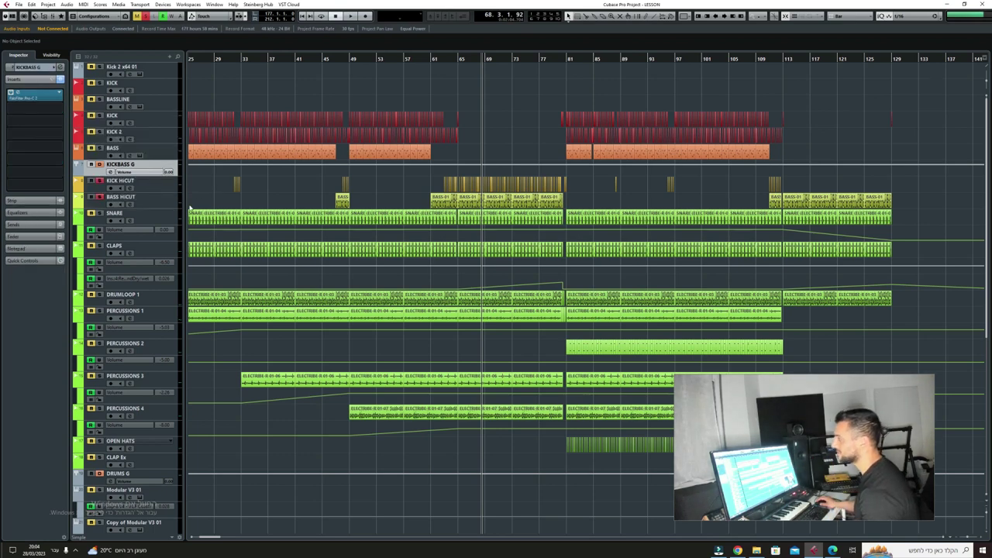
pyautogui.click(35, 97)
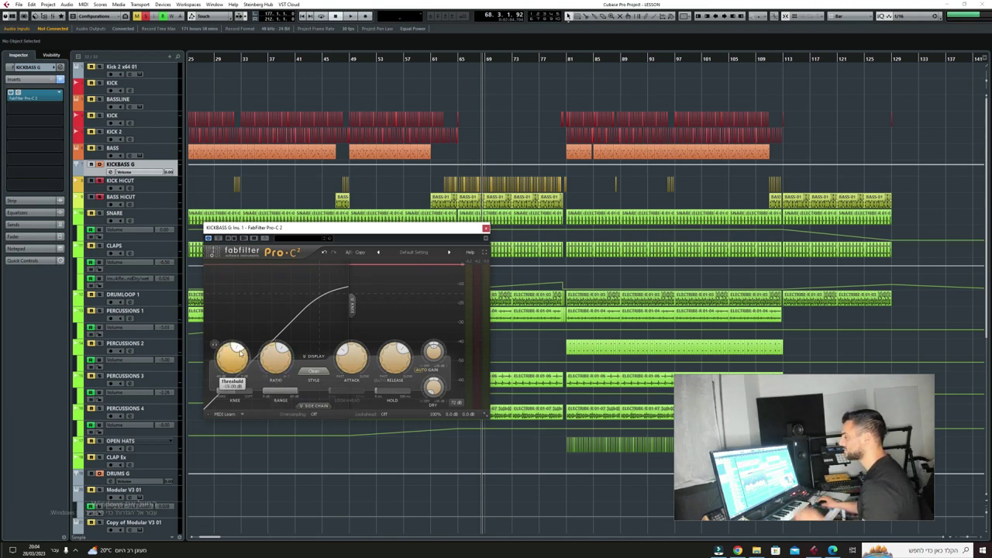
pyautogui.click(355, 60)
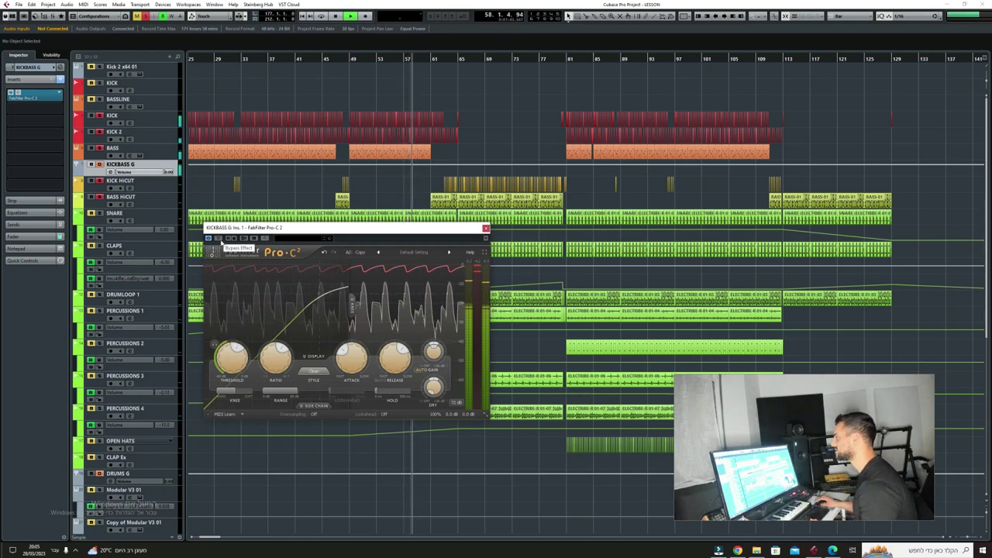
pyautogui.click(221, 243)
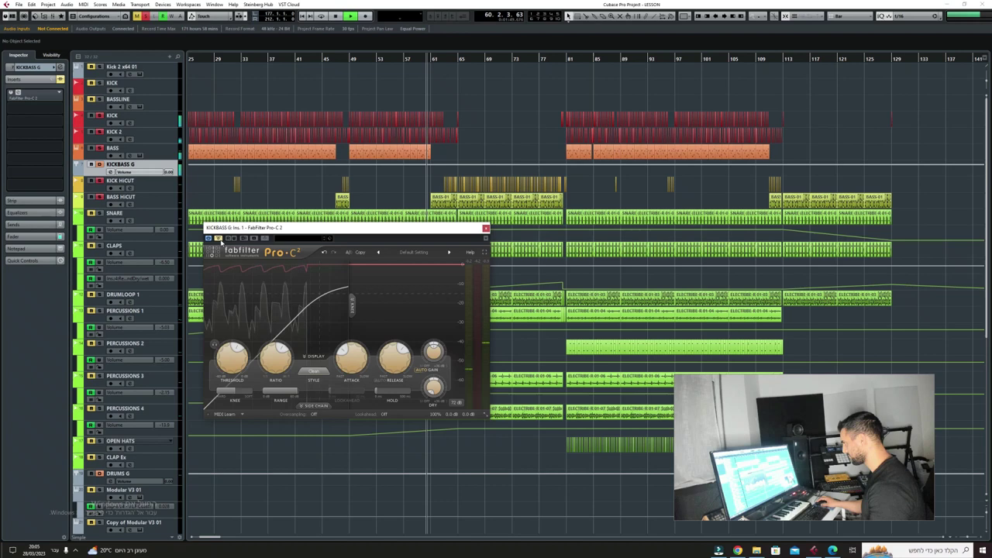
pyautogui.click(221, 242)
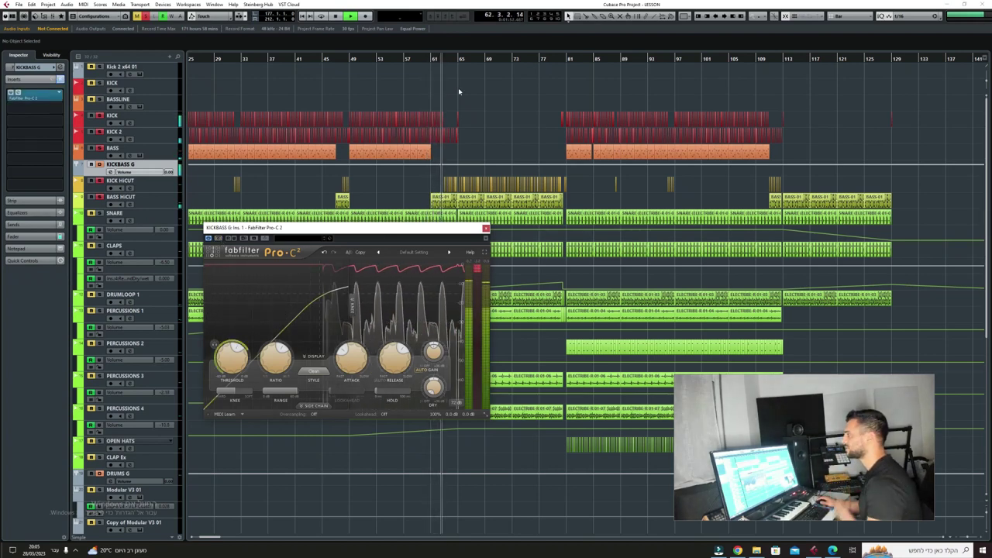
pyautogui.click(385, 91)
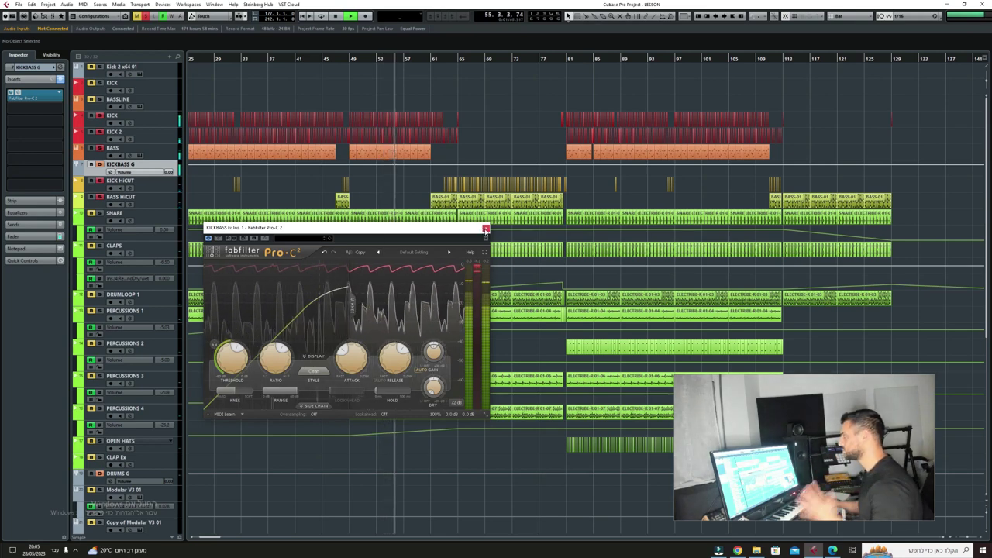
pyautogui.click(486, 230)
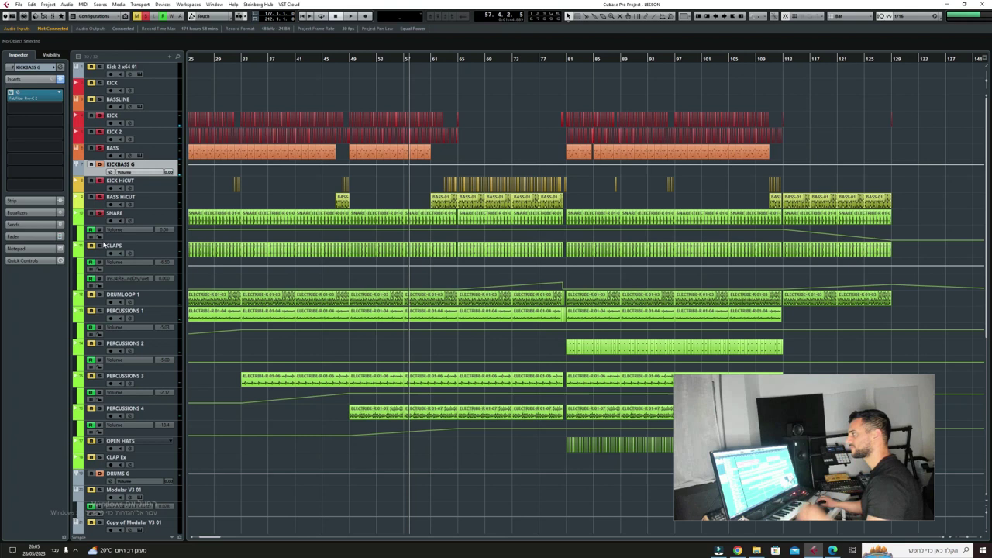
# Step: Select the drum tracks: SNARE, CLAPS, DRUMLOOP 1, PERCUSSIONS 1–4, OPEN HATS and CLAP Ex
pyautogui.click(101, 318)
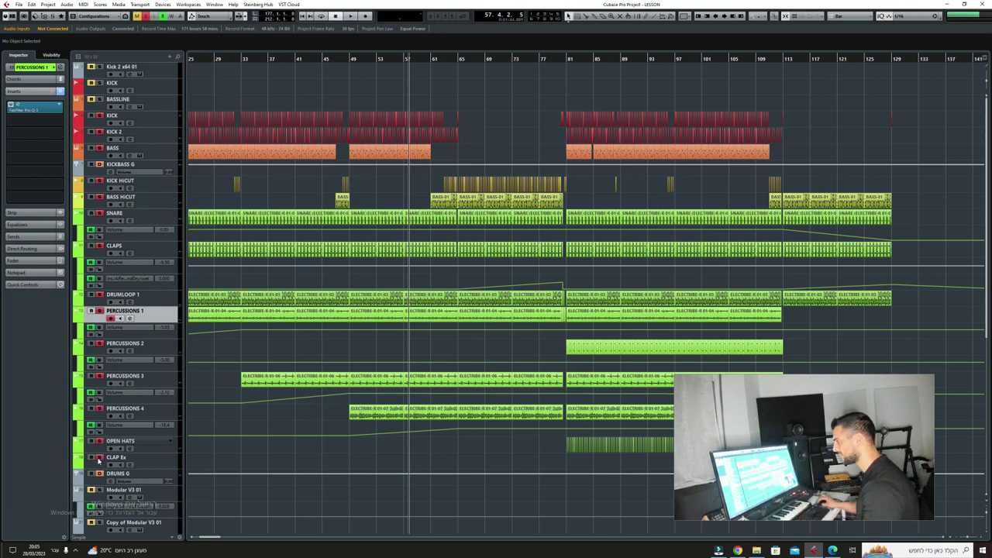
pyautogui.keyDown('ctrl'); pyautogui.click(151, 459); pyautogui.keyUp('ctrl')
pyautogui.keyDown('ctrl'); pyautogui.click(155, 444); pyautogui.keyUp('ctrl')
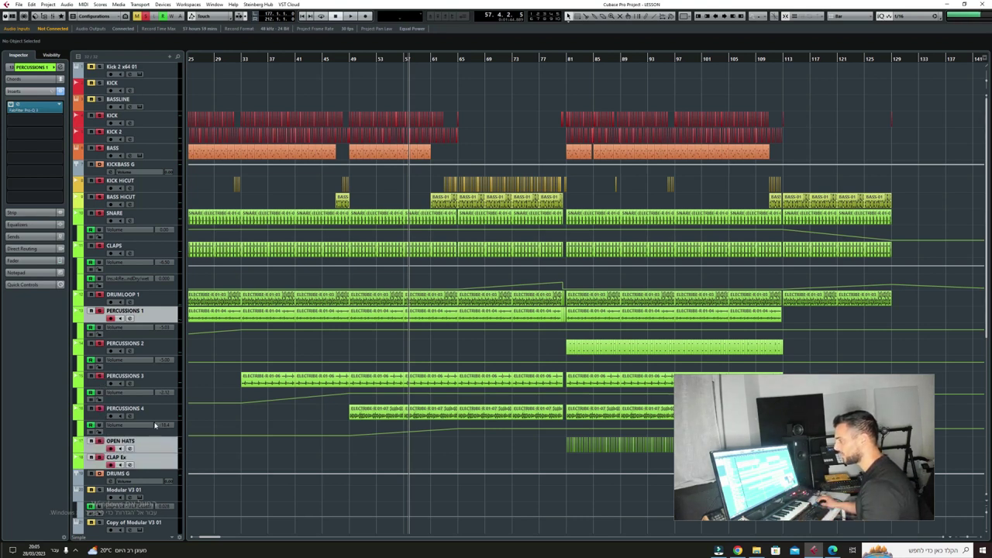
pyautogui.keyDown('ctrl'); pyautogui.click(155, 411); pyautogui.keyUp('ctrl')
pyautogui.keyDown('ctrl'); pyautogui.click(155, 380); pyautogui.keyUp('ctrl')
pyautogui.keyDown('ctrl'); pyautogui.click(156, 360); pyautogui.keyUp('ctrl')
pyautogui.keyDown('ctrl'); pyautogui.click(151, 296); pyautogui.keyUp('ctrl')
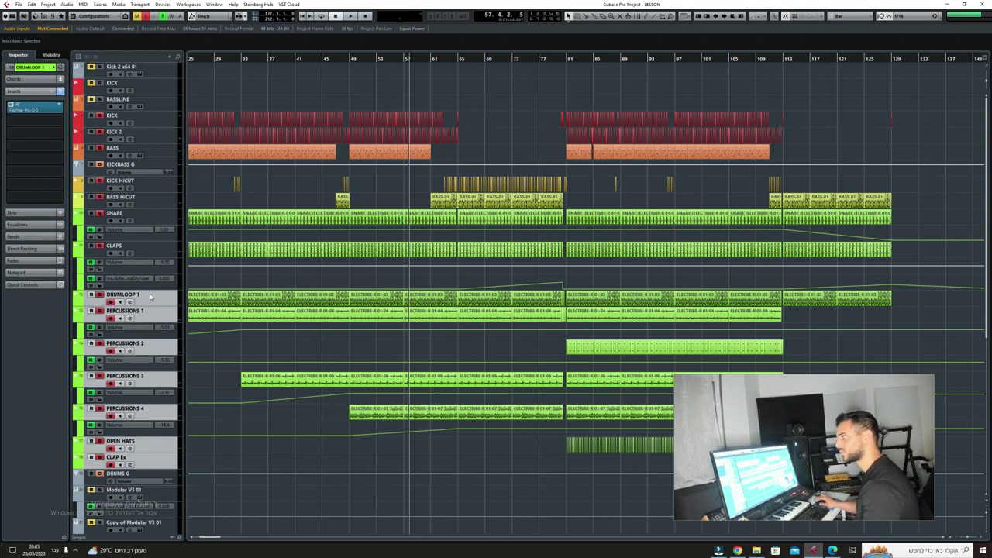
pyautogui.keyDown('ctrl'); pyautogui.click(153, 248); pyautogui.keyUp('ctrl')
pyautogui.keyDown('ctrl'); pyautogui.click(157, 216); pyautogui.keyUp('ctrl')
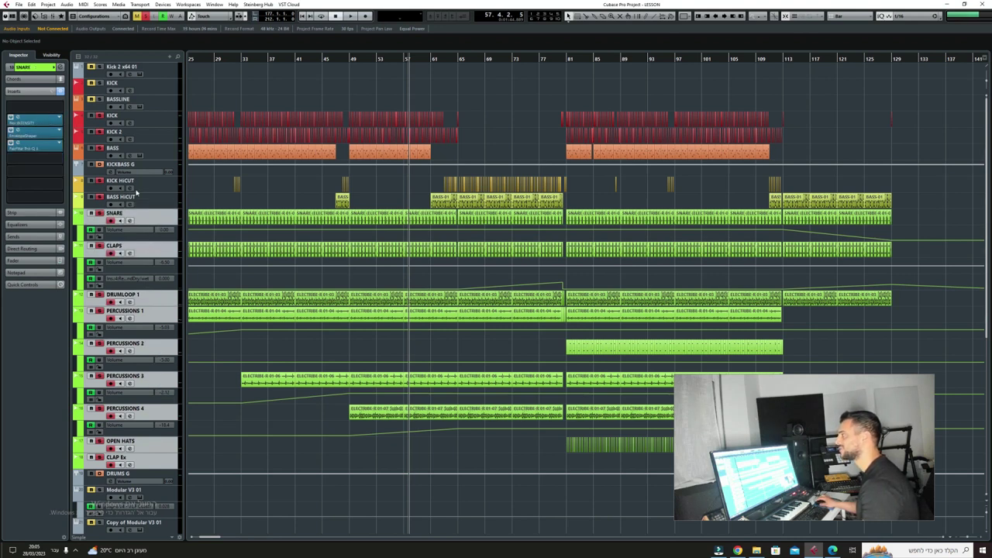
pyautogui.keyDown('ctrl'); pyautogui.click(163, 199); pyautogui.keyUp('ctrl')
pyautogui.keyDown('ctrl'); pyautogui.click(162, 198); pyautogui.keyUp('ctrl')
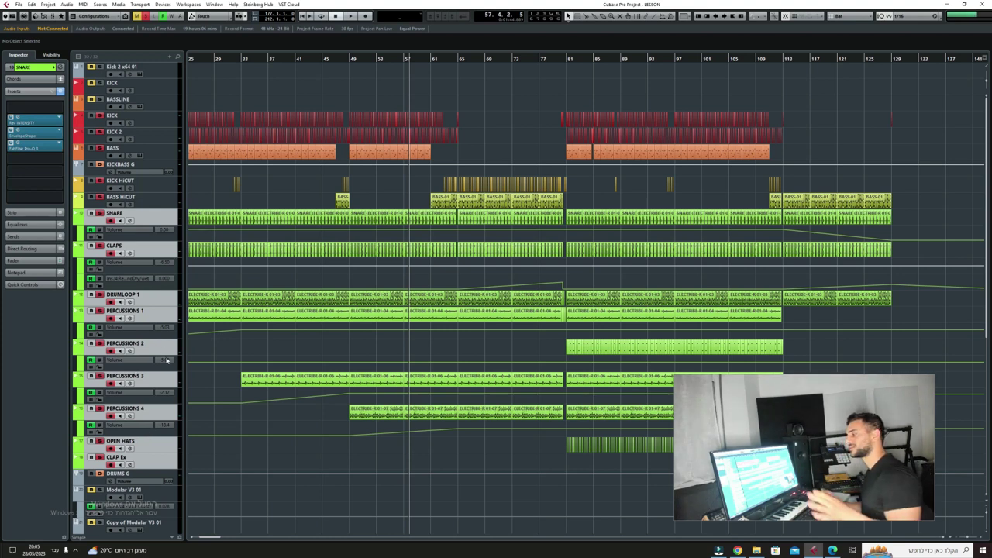
# Step: Start playback and show the DRUMS G group's insert effects in the Inspector
pyautogui.click(142, 477)
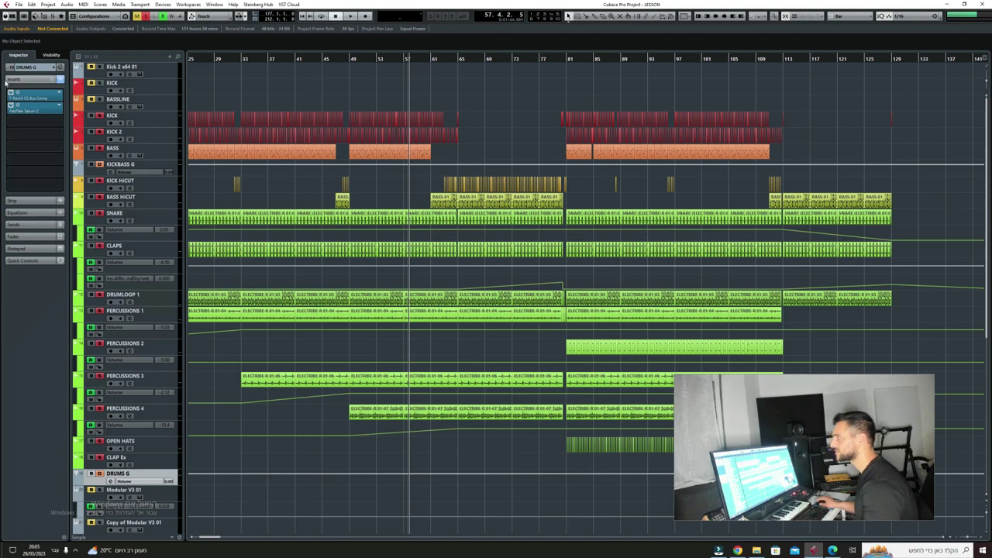
pyautogui.scroll(-3, 131, 189)
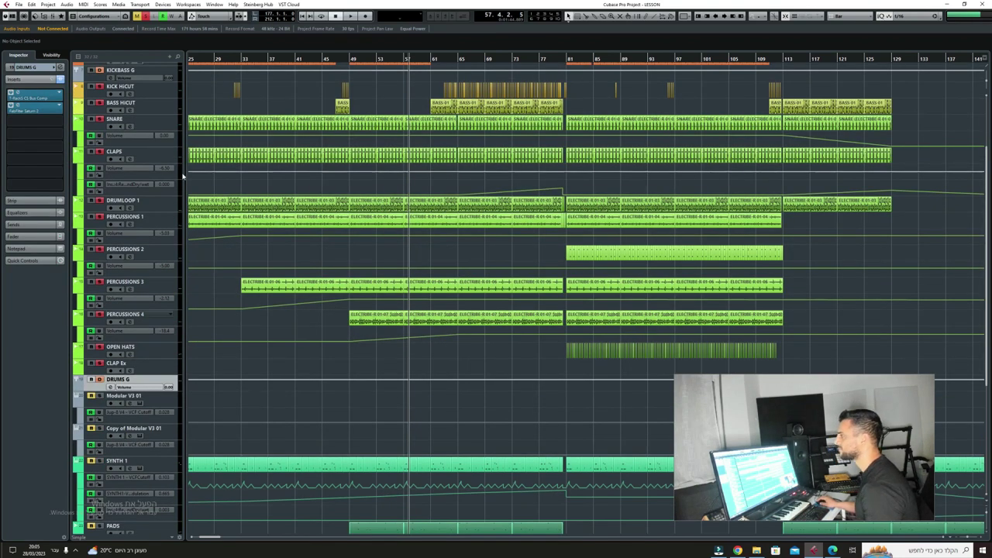
pyautogui.scroll(3, 183, 177)
pyautogui.click(92, 131)
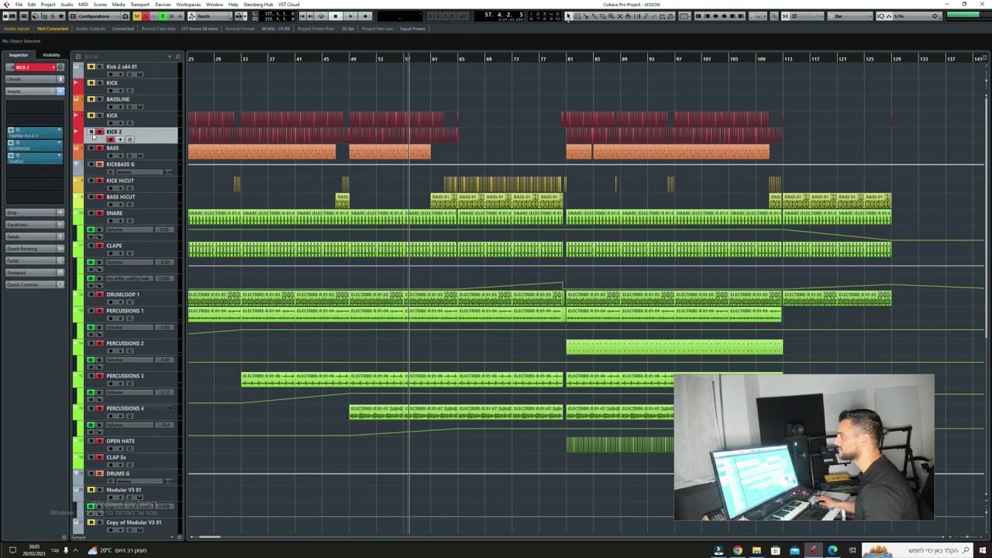
pyautogui.click(90, 155)
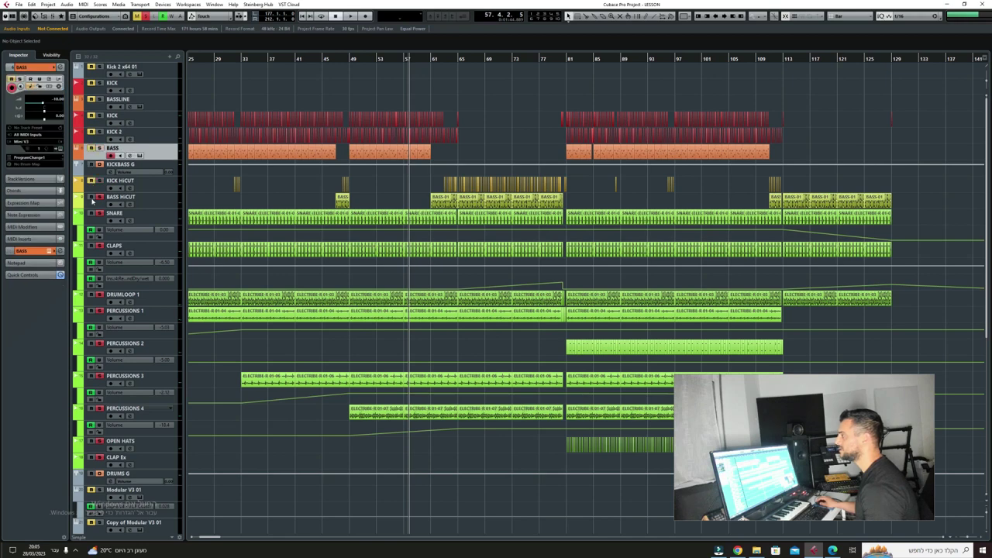
pyautogui.press('space')
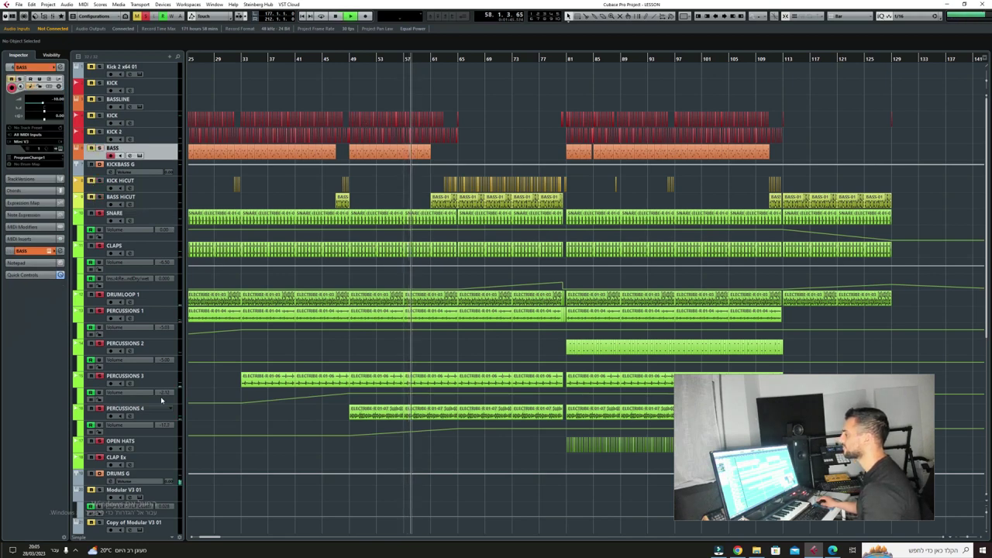
pyautogui.scroll(-6, 144, 296)
pyautogui.click(144, 297)
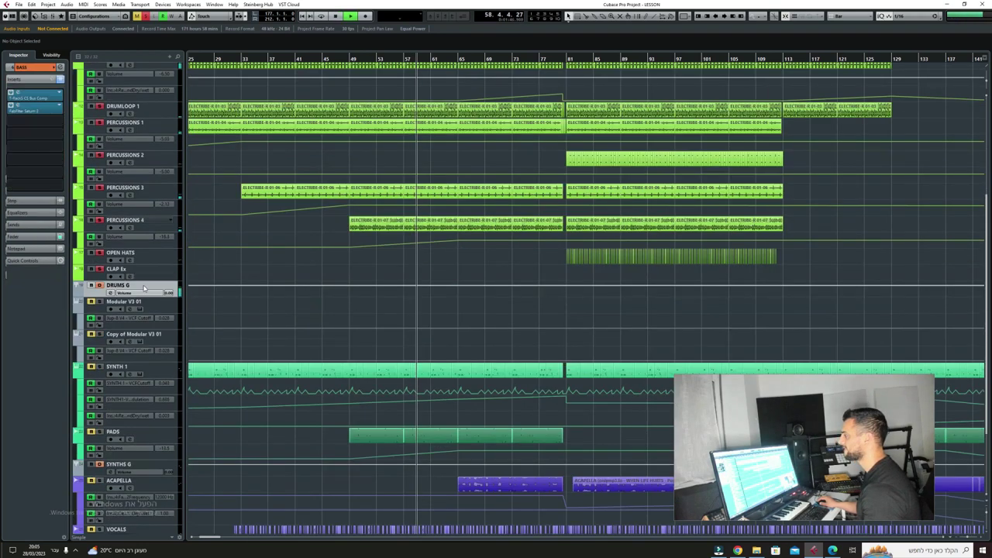
pyautogui.click(31, 99)
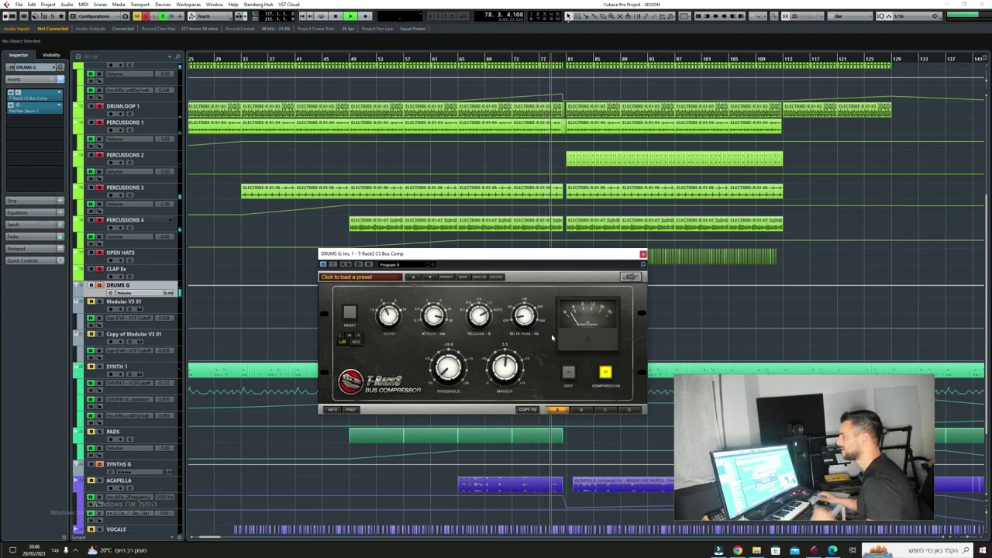
# Step: Set Saturn 2 Band 1 Dynamics on DRUMS G to 0.300, then reopen the T-RackS Bus Comp
pyautogui.click(642, 254)
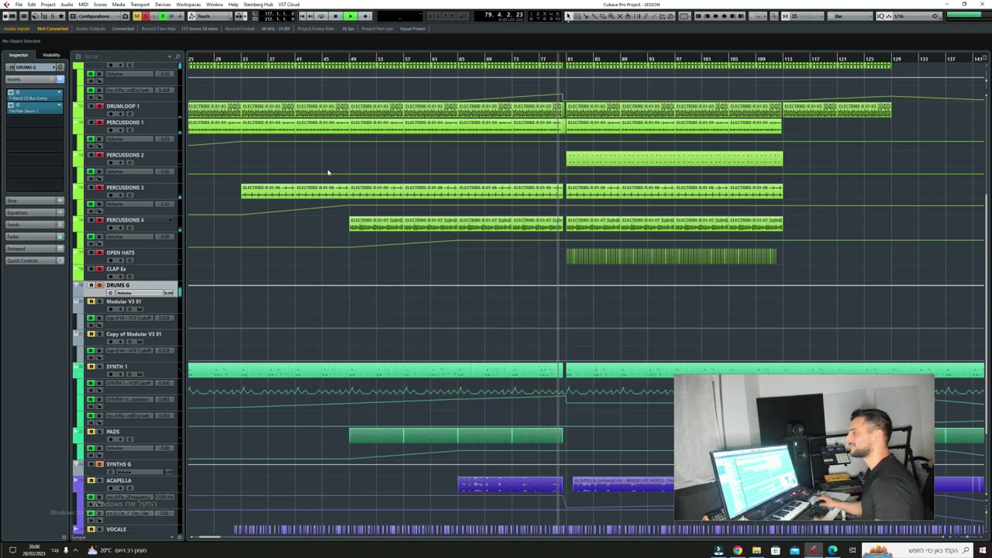
pyautogui.doubleClick(36, 113)
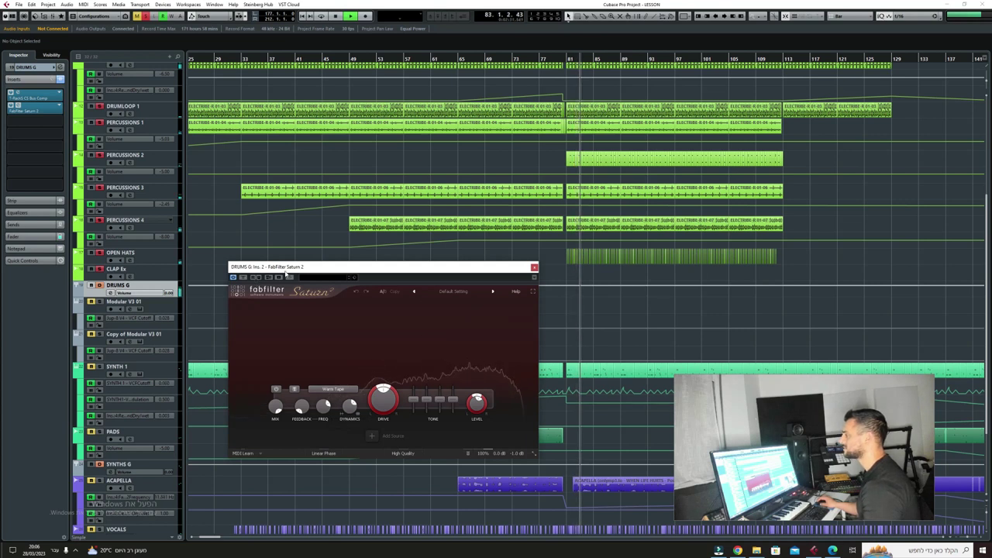
pyautogui.moveTo(285, 272); pyautogui.dragTo(285, 249)
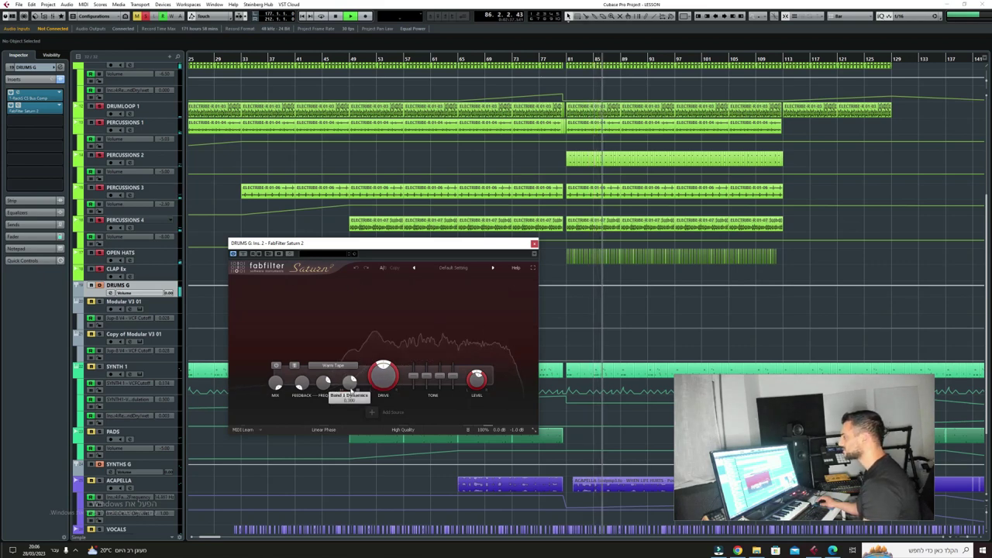
pyautogui.scroll(2, 350, 382)
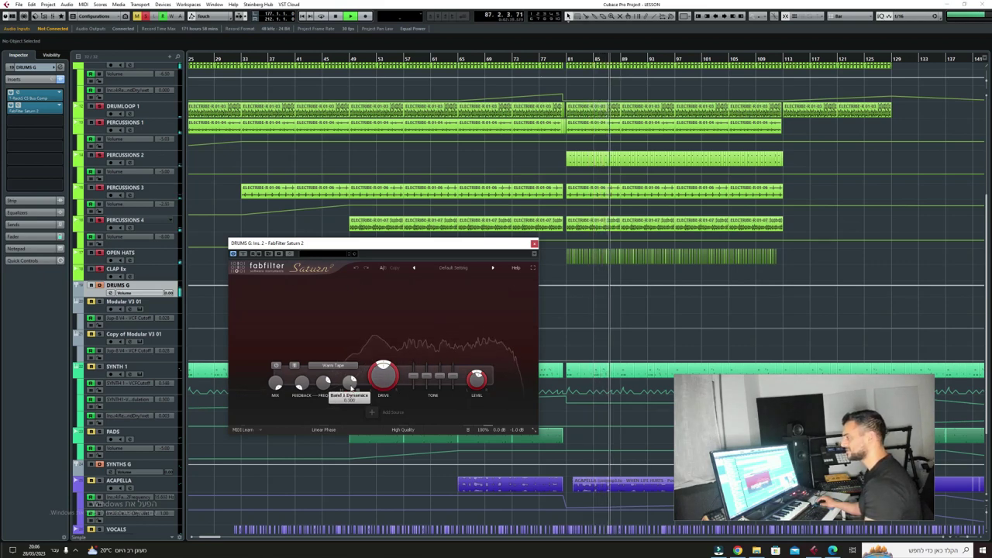
pyautogui.moveTo(350, 382)
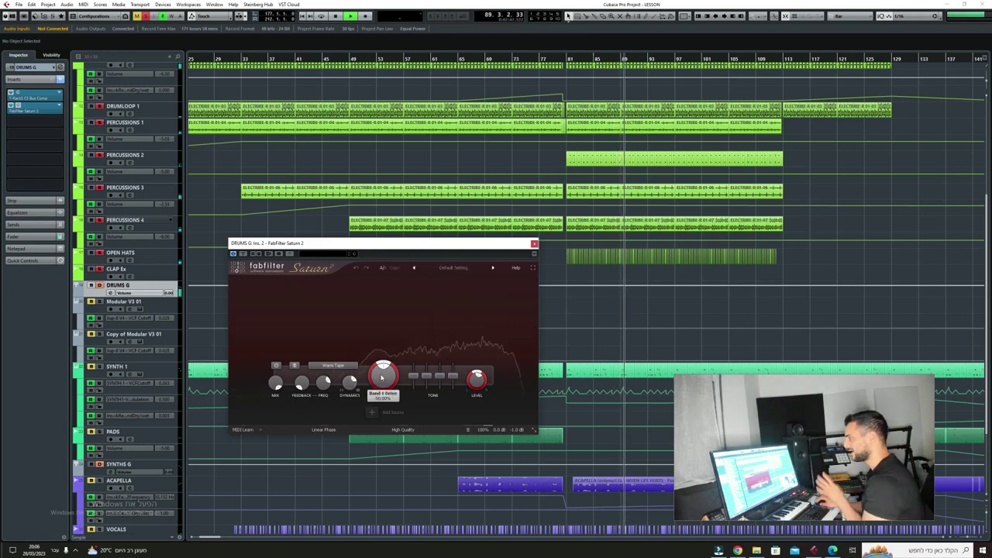
pyautogui.moveTo(381, 377)
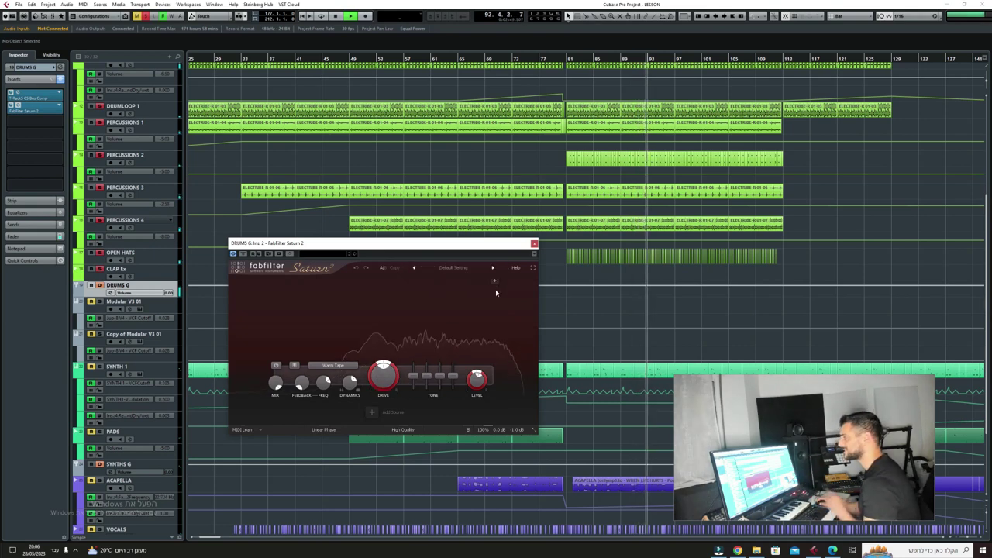
pyautogui.click(534, 244)
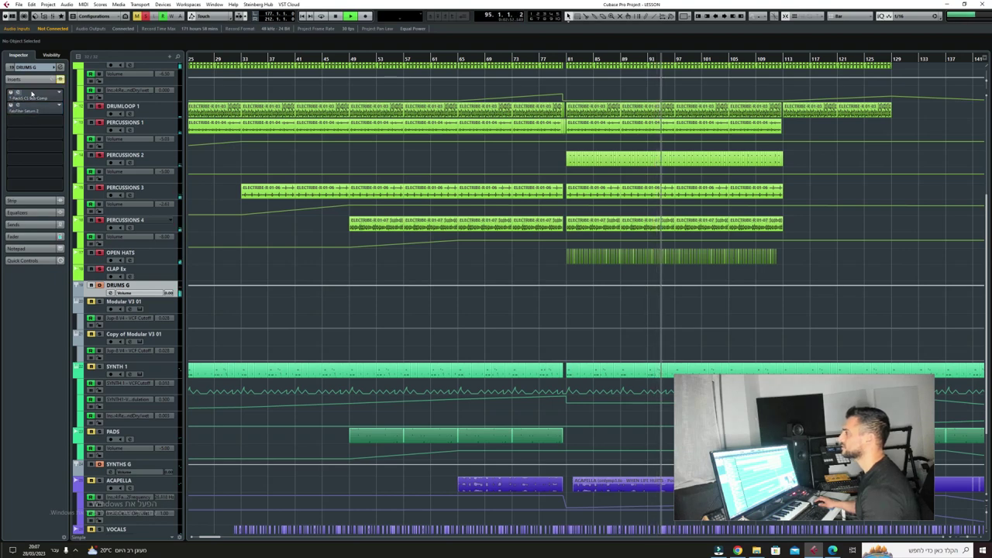
pyautogui.click(32, 94)
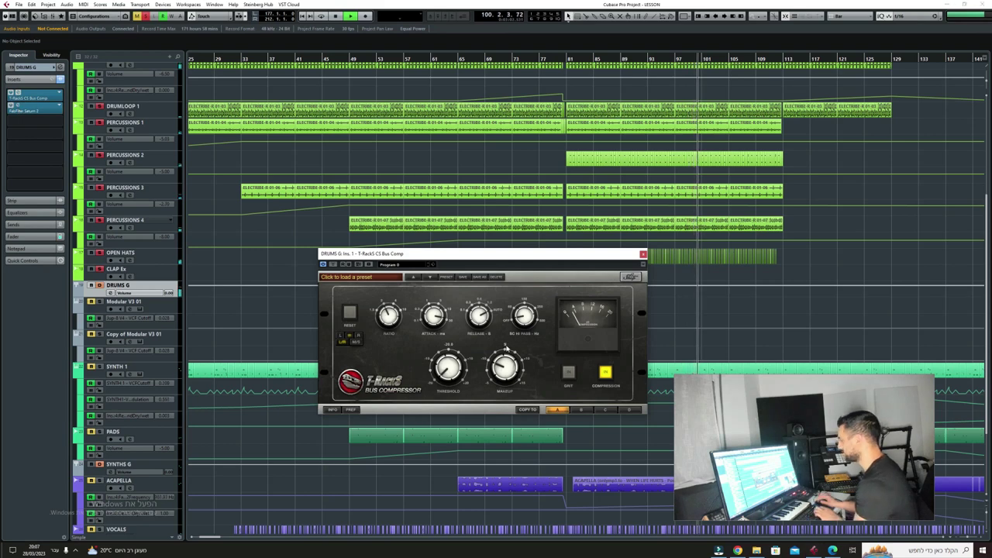
# Step: Nudge the DRUMS G T-RackS makeup gain, close it, and select the Copy of Modular V3 01 track
pyautogui.moveTo(507, 350); pyautogui.dragTo(507, 350)
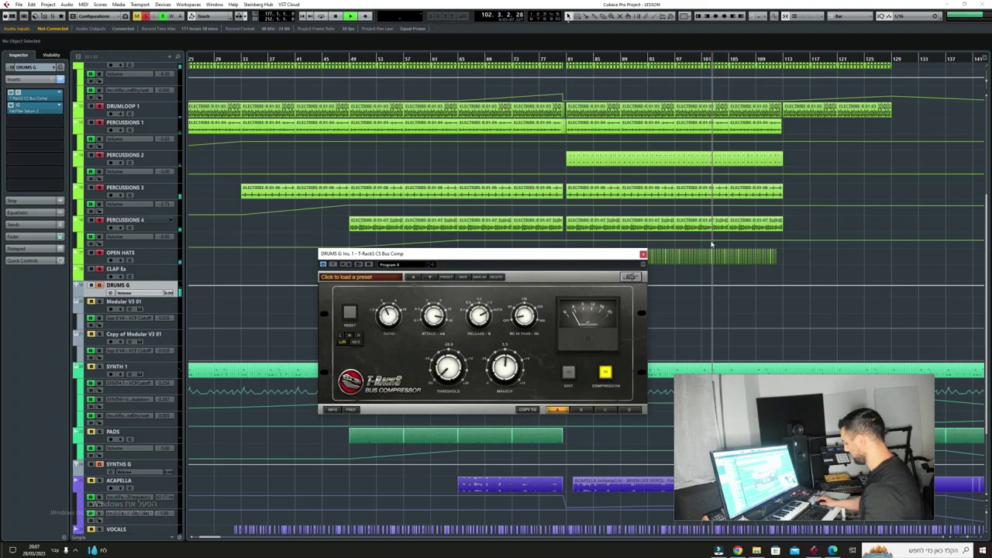
pyautogui.click(643, 253)
pyautogui.scroll(5, 607, 125)
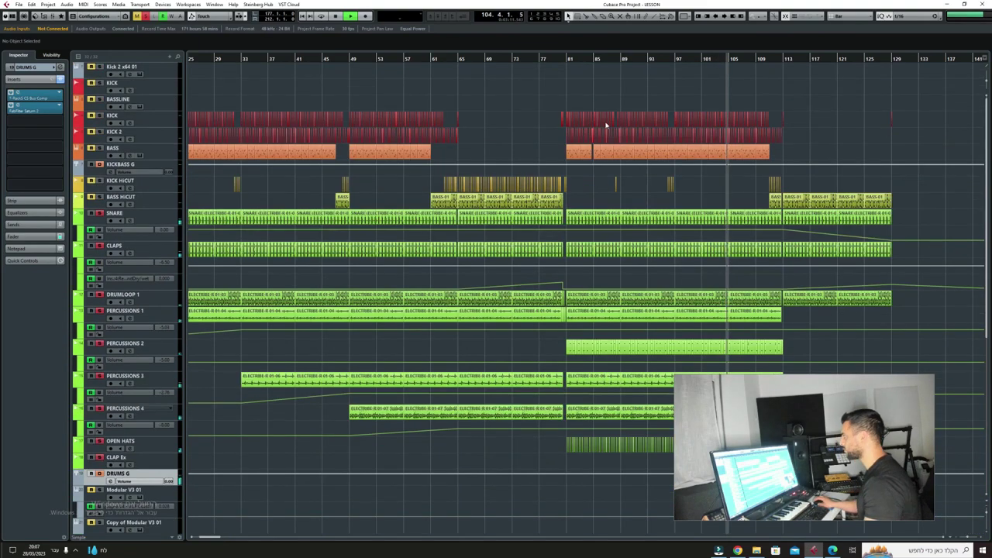
pyautogui.scroll(-6, 607, 125)
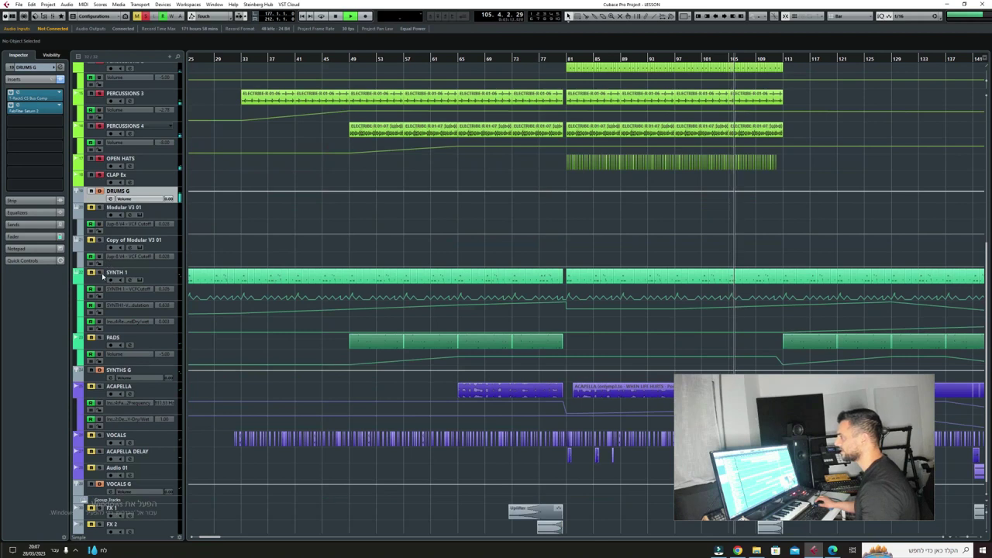
pyautogui.click(124, 255)
pyautogui.scroll(-1, 90, 427)
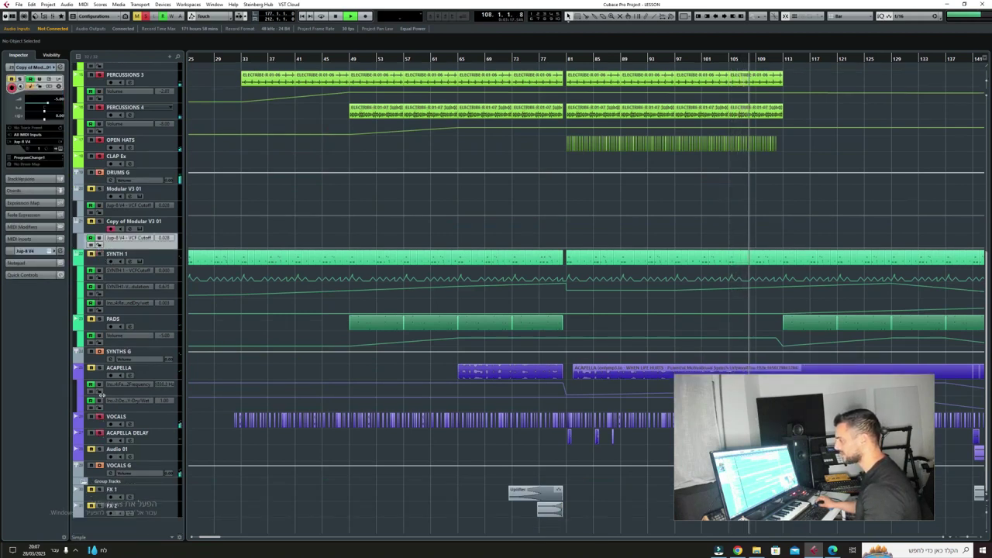
pyautogui.scroll(5, 133, 188)
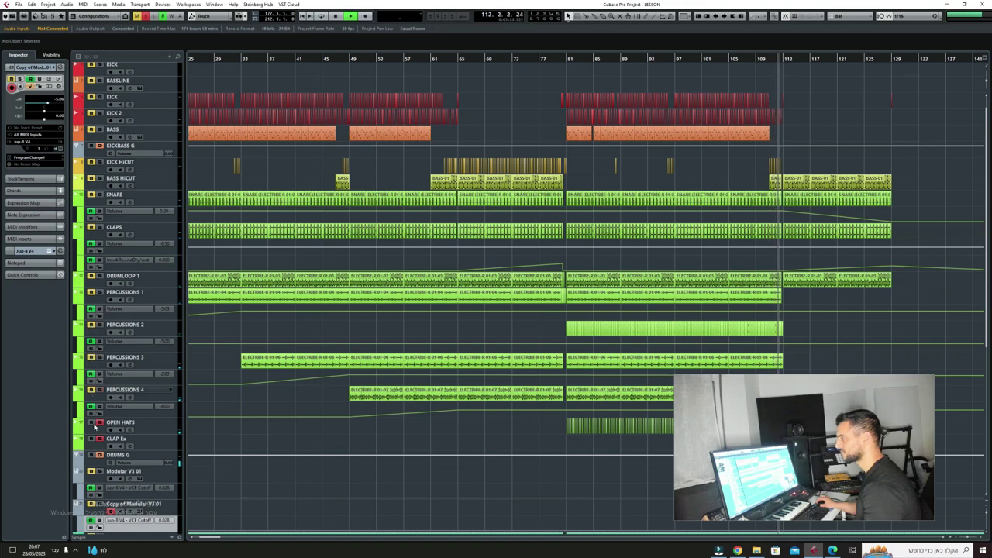
pyautogui.scroll(-5, 403, 332)
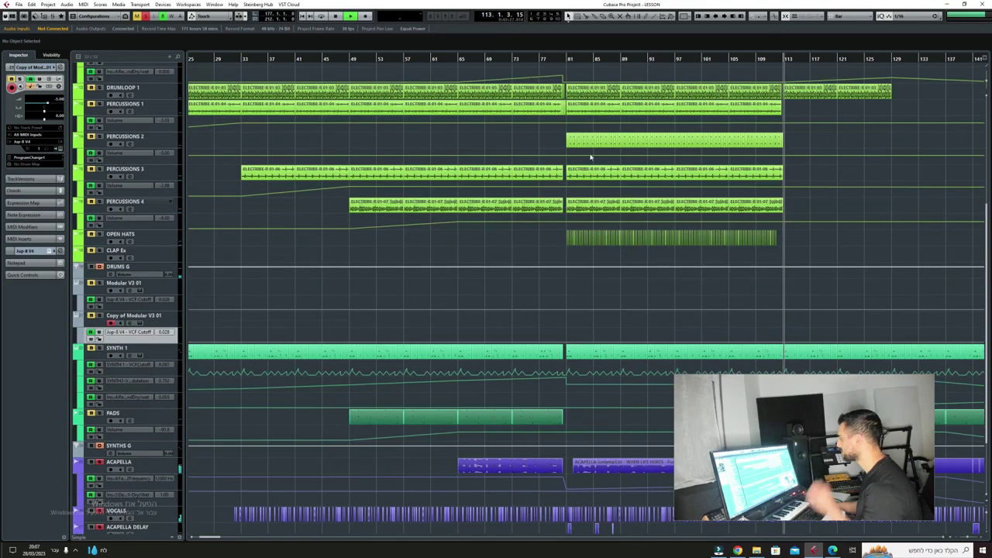
# Step: Replay from around bar 82, select the vocal tracks from ACAPELLA to Audio 01, then VOCALS G
pyautogui.click(580, 49)
pyautogui.scroll(-3, 543, 166)
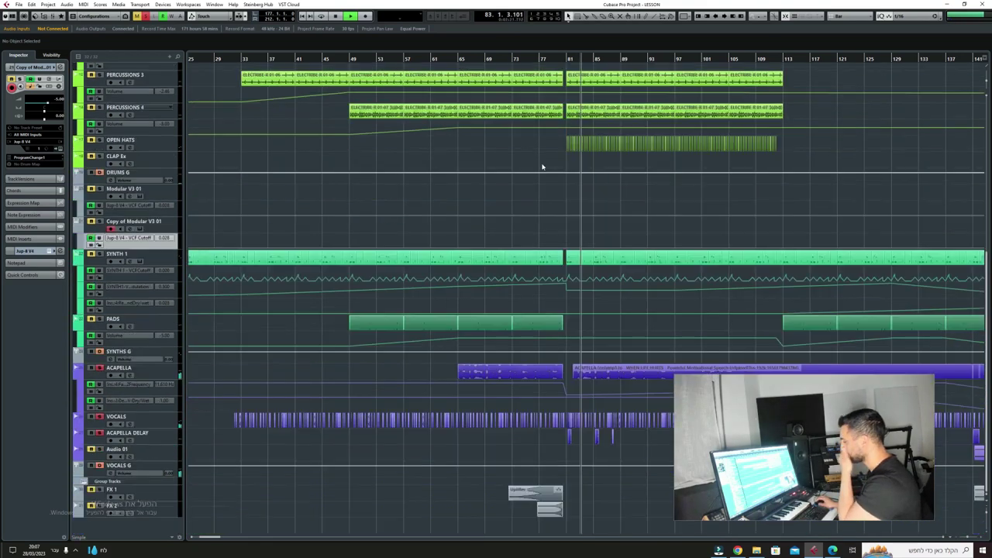
pyautogui.click(93, 457)
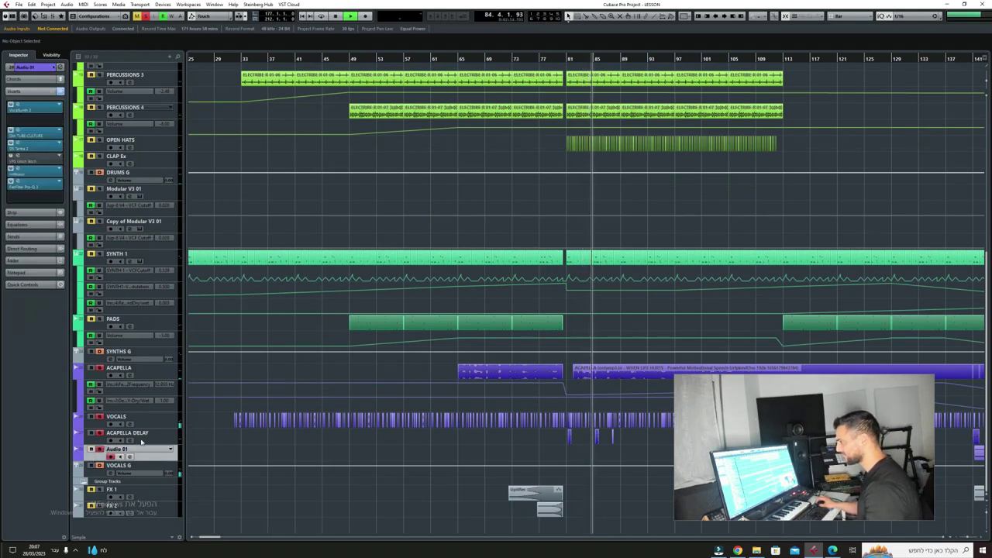
pyautogui.hotkey('shift', 'Up')
pyautogui.hotkey('shift', 'Up')
pyautogui.hotkey('shift', 'Up')
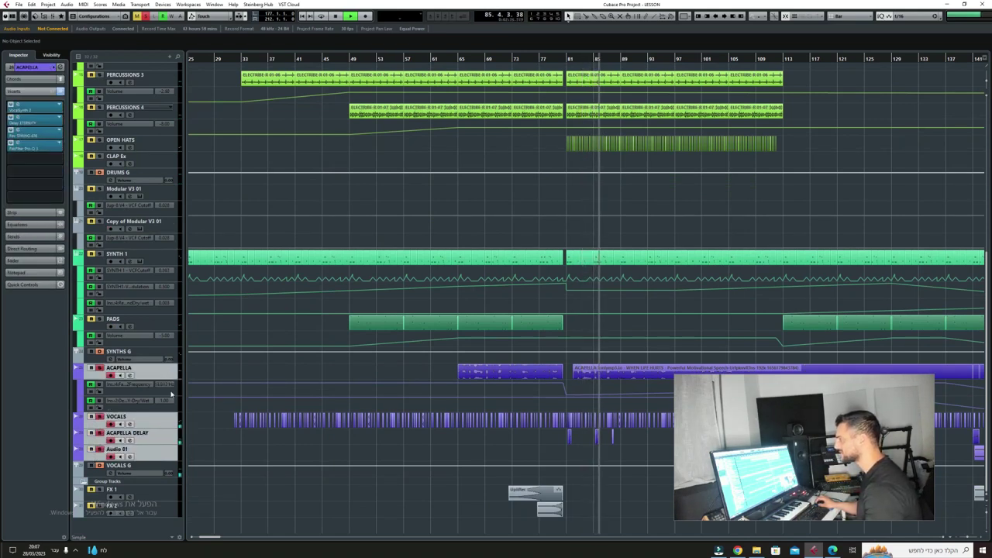
pyautogui.click(136, 472)
pyautogui.moveTo(39, 98); pyautogui.dragTo(44, 97)
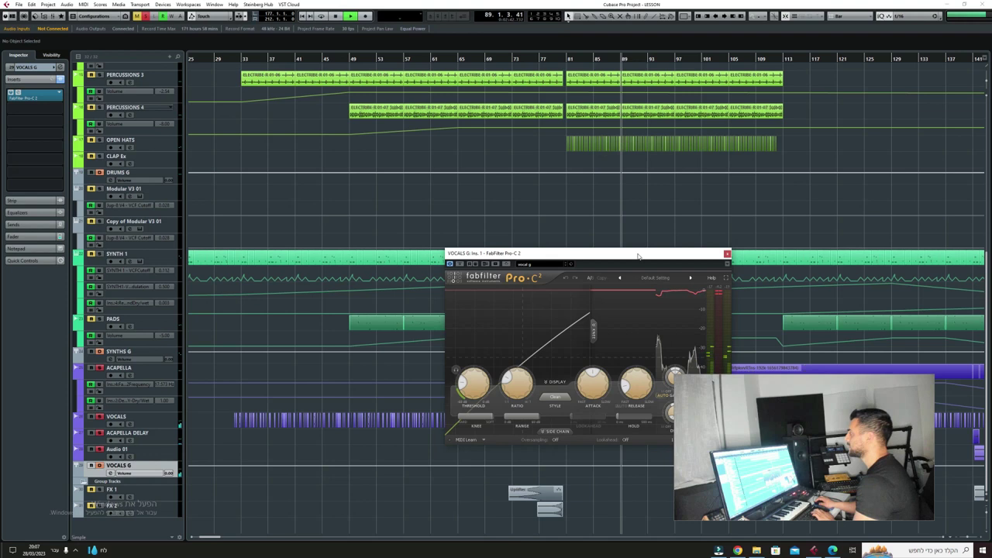
pyautogui.moveTo(638, 256); pyautogui.dragTo(470, 190)
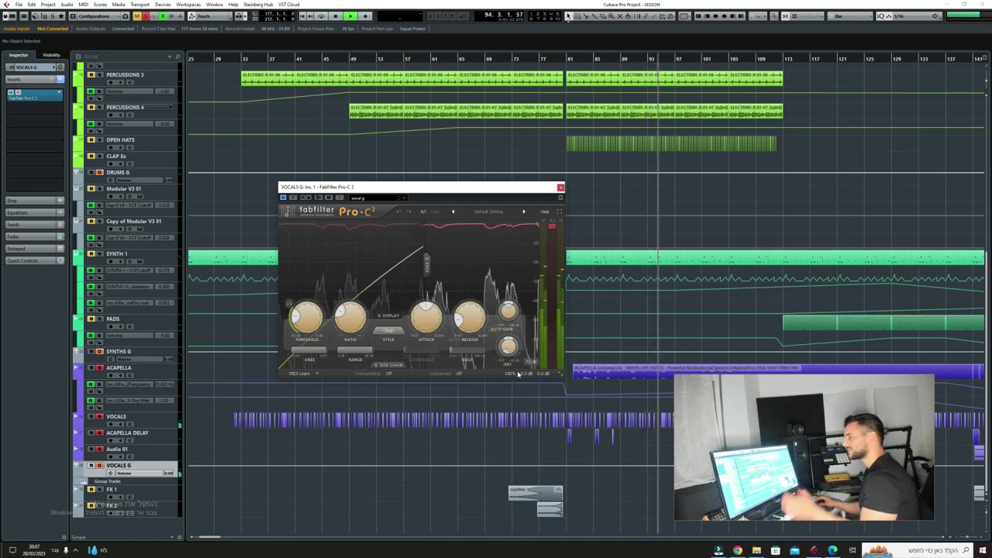
pyautogui.moveTo(473, 323)
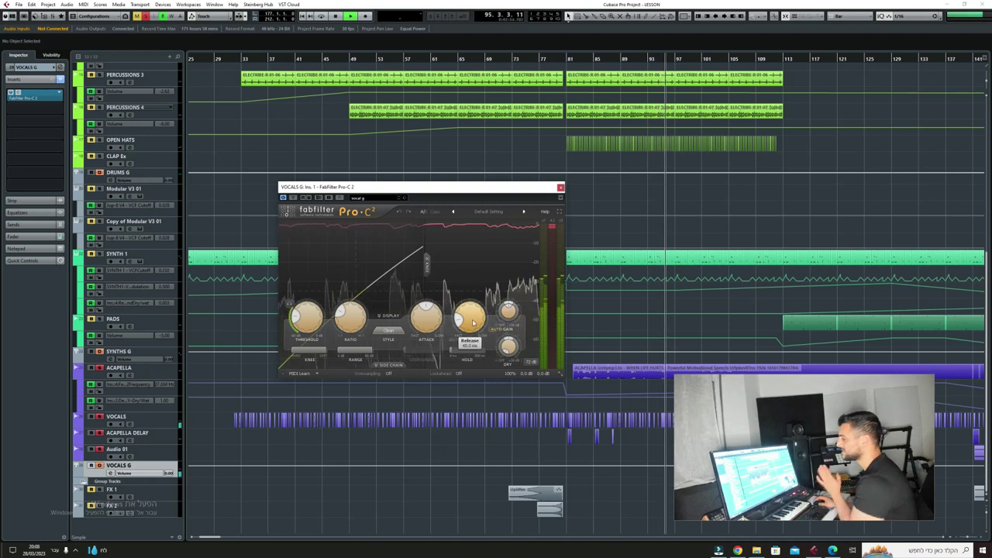
pyautogui.moveTo(425, 321)
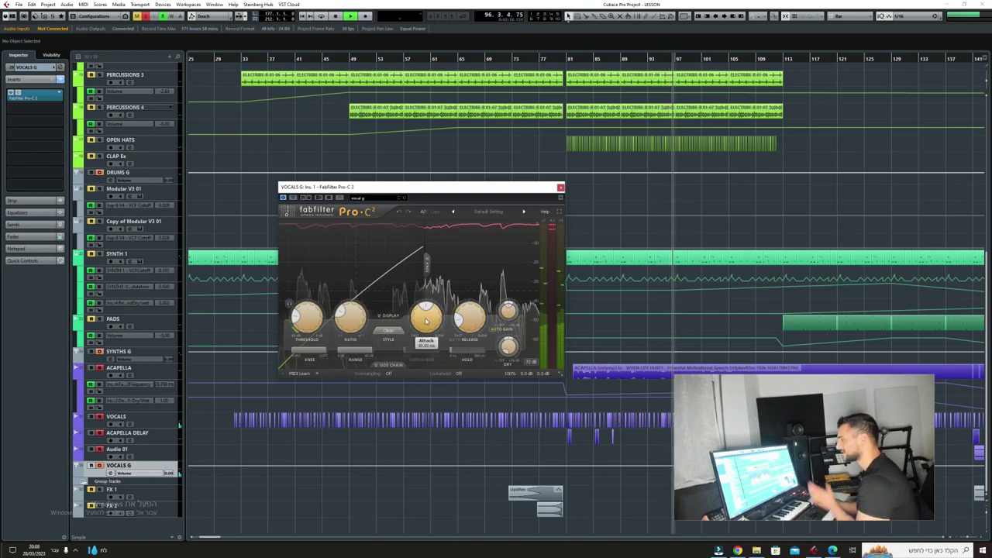
pyautogui.moveTo(341, 324)
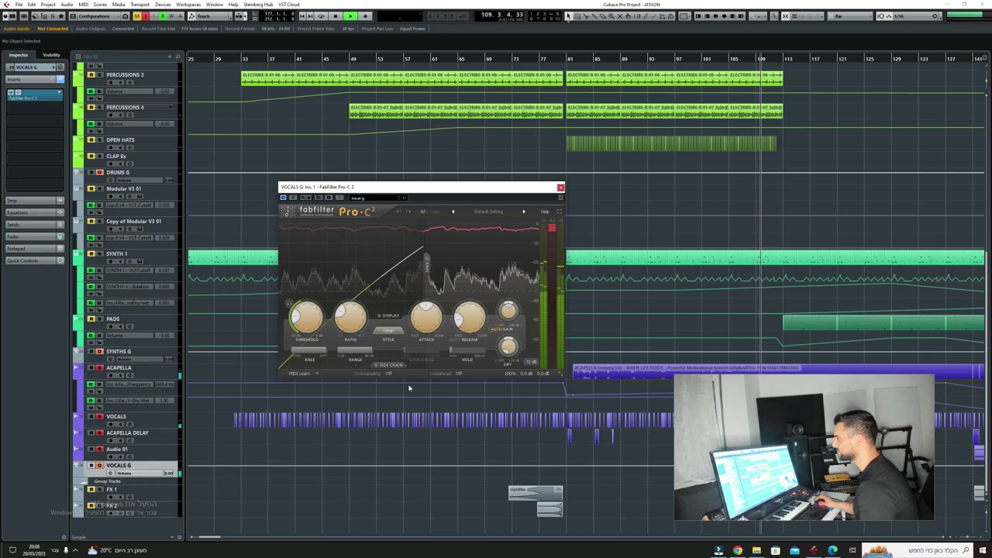
pyautogui.click(560, 187)
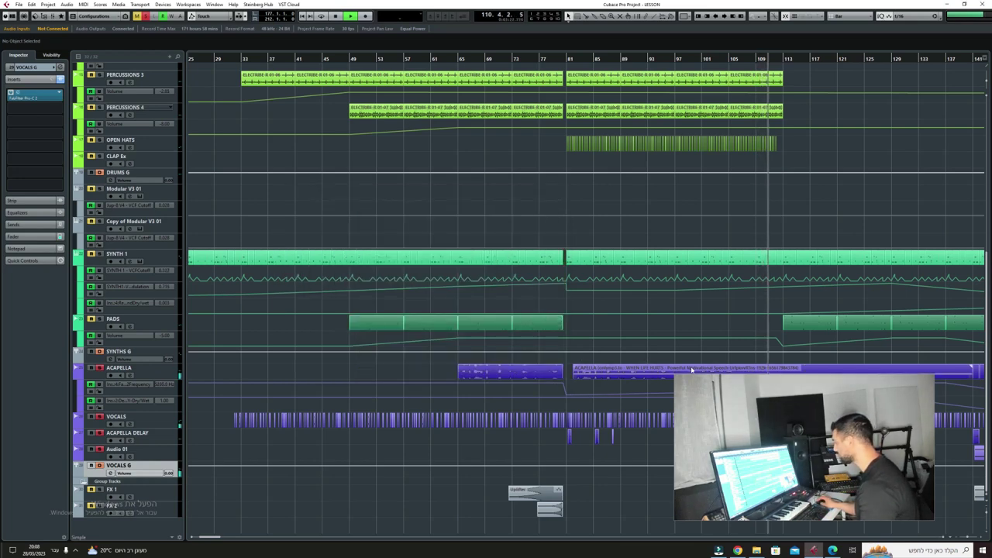
pyautogui.scroll(5, 641, 348)
pyautogui.scroll(-5, 375, 351)
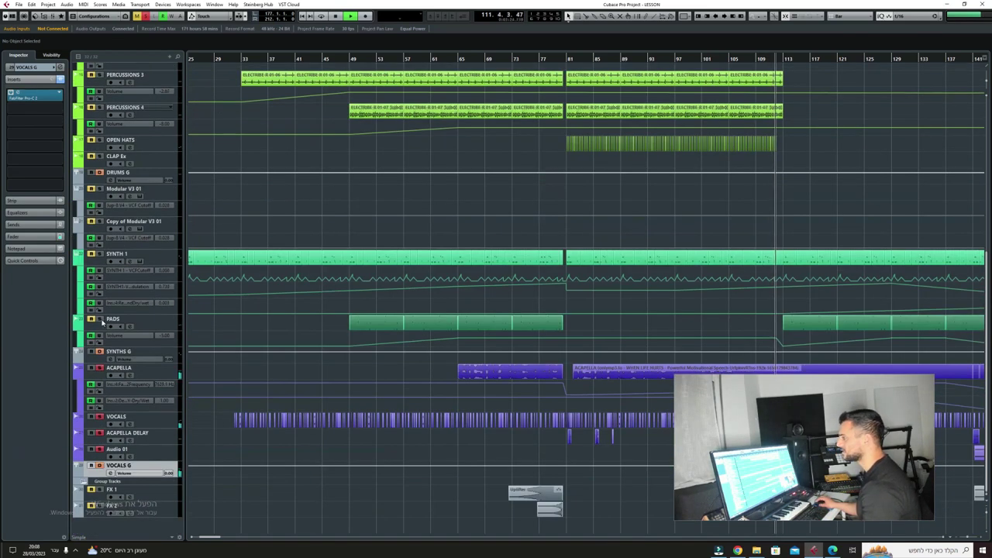
pyautogui.click(416, 58)
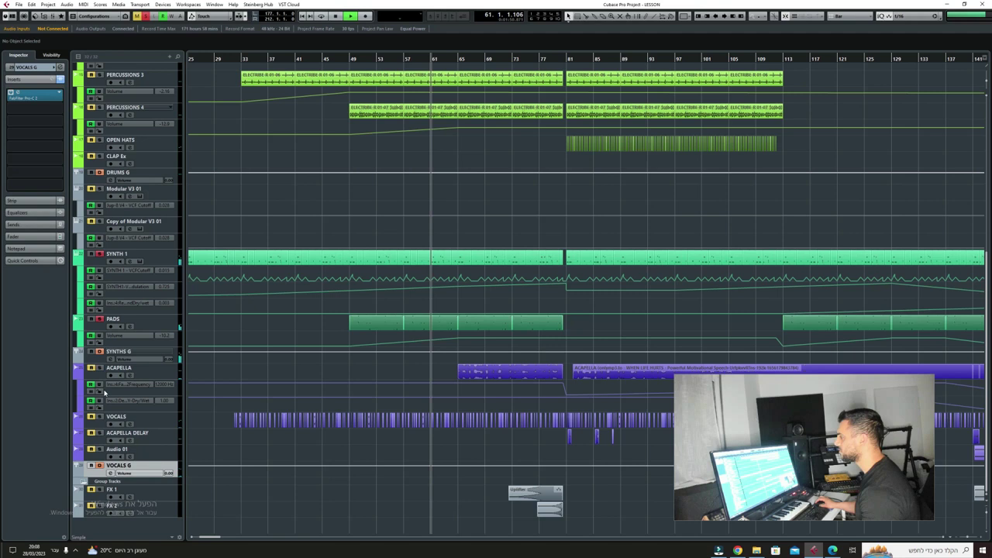
pyautogui.click(133, 329)
pyautogui.click(136, 352)
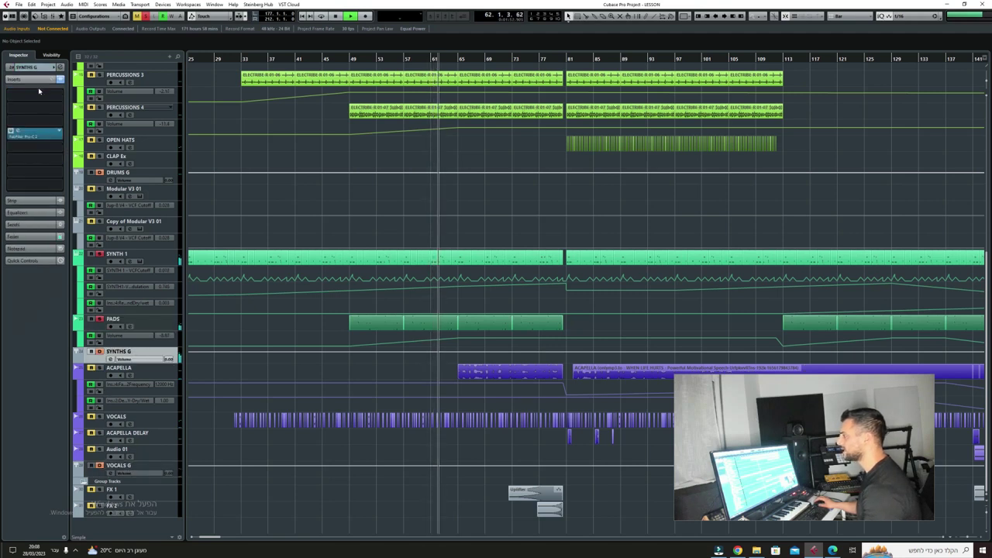
pyautogui.click(35, 134)
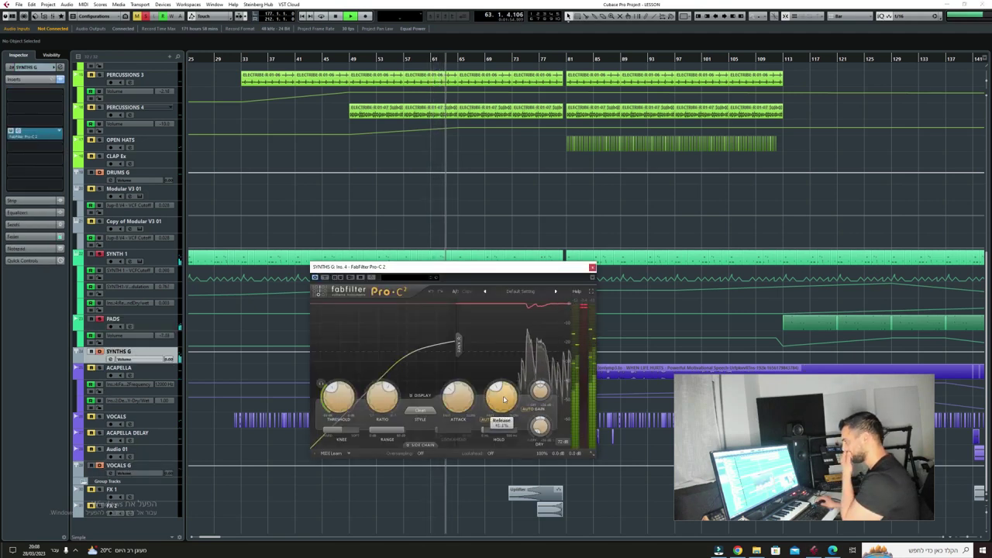
pyautogui.moveTo(465, 400)
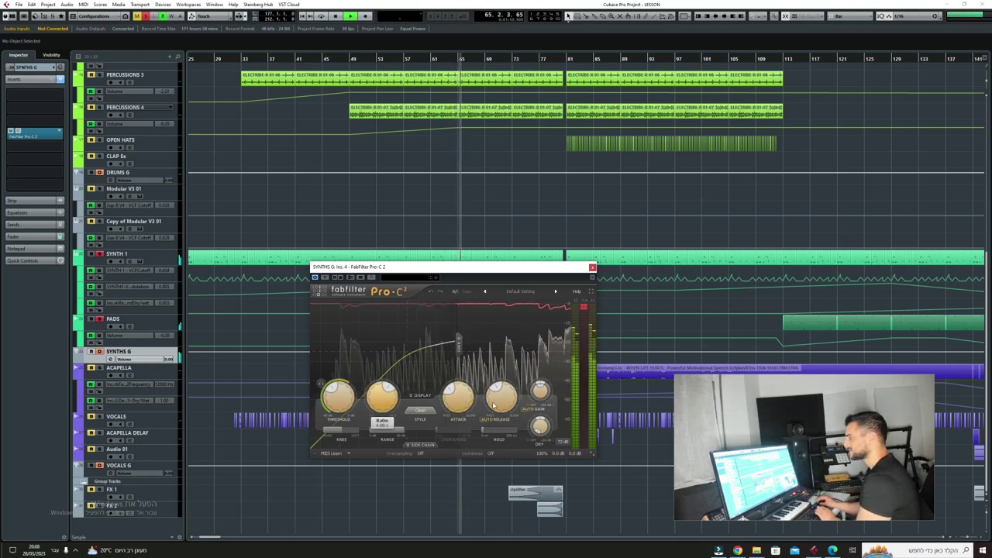
pyautogui.moveTo(345, 398)
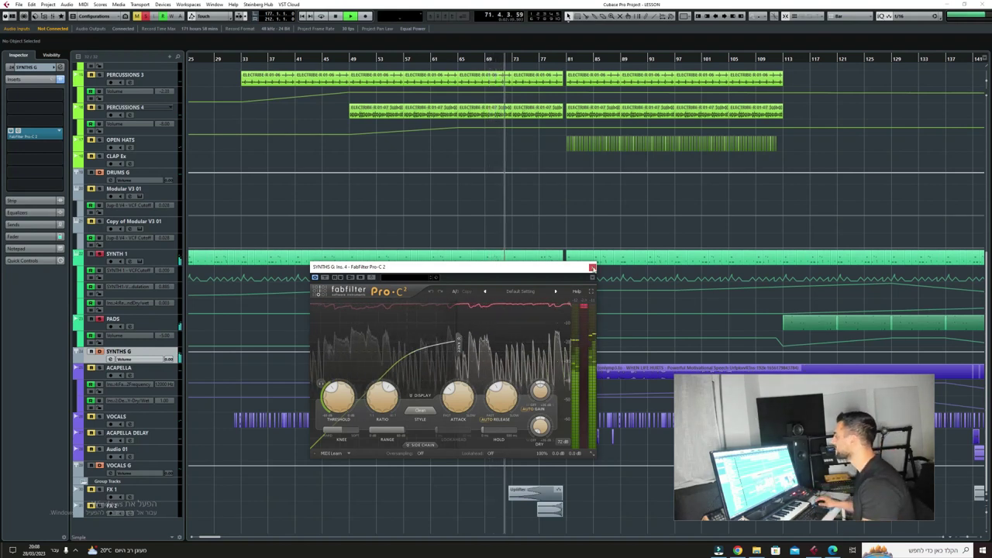
pyautogui.click(592, 267)
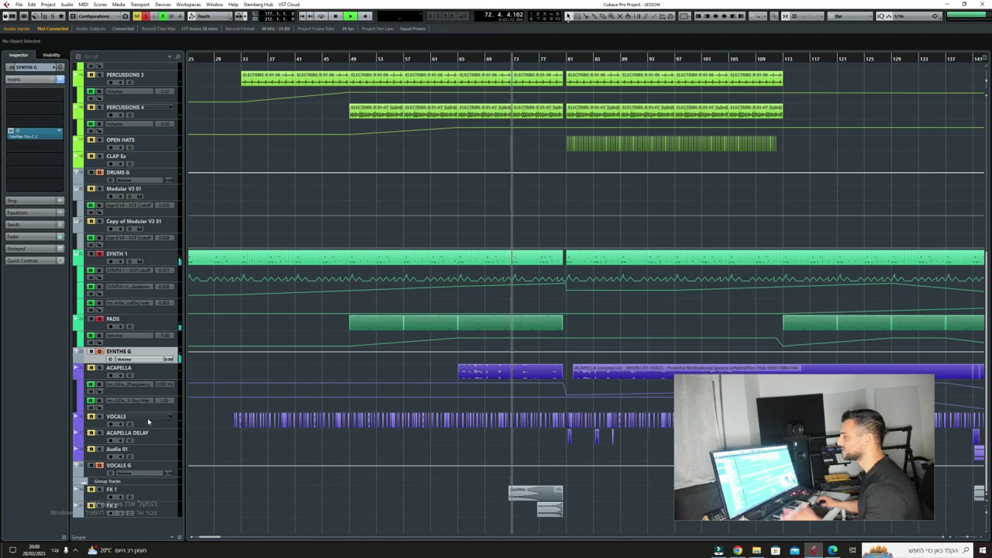
# Step: Open the Stereo Out's T-RackS Bus Comp from the MixConsole, then minimize the MixConsole
pyautogui.scroll(8, 183, 356)
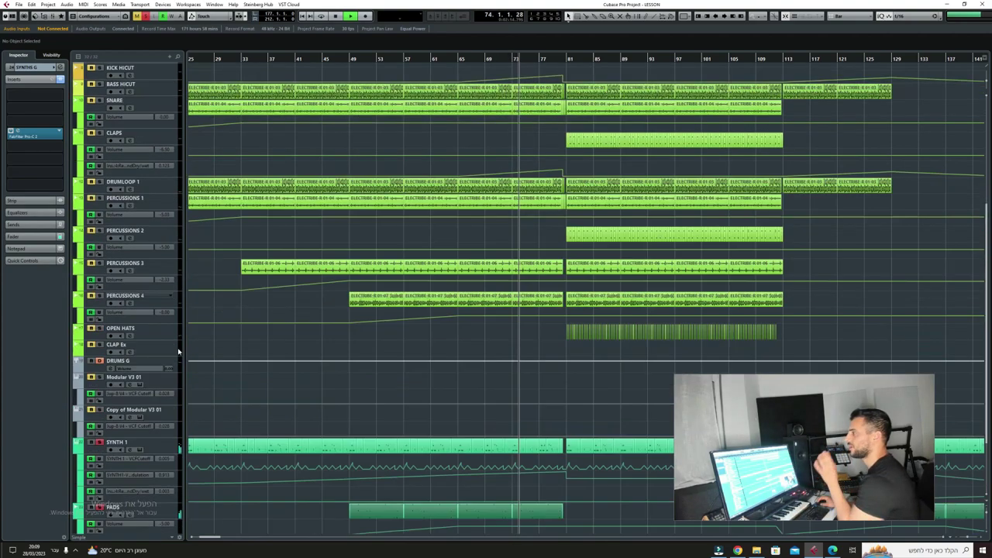
pyautogui.press('F3')
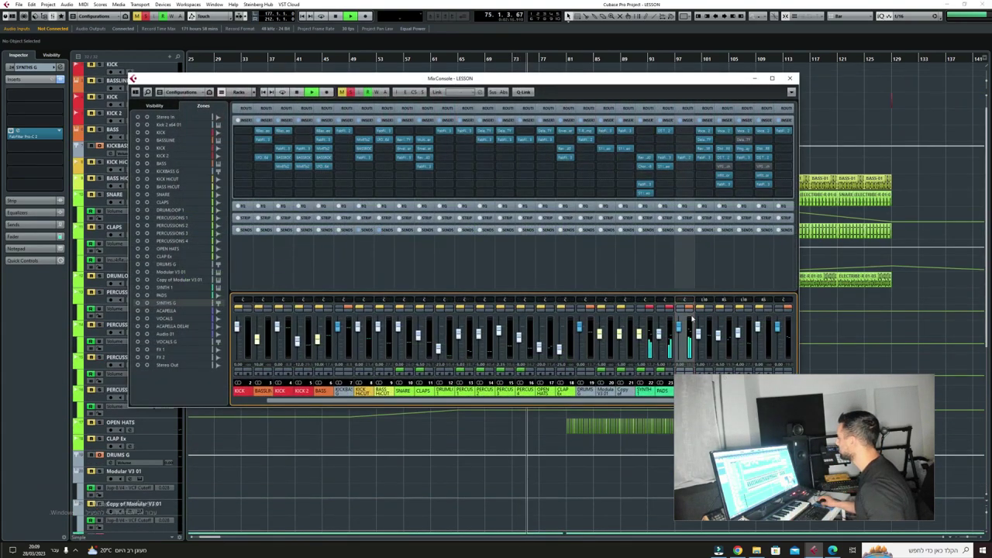
pyautogui.moveTo(628, 87); pyautogui.dragTo(552, 50)
pyautogui.hscroll(3, 696, 371)
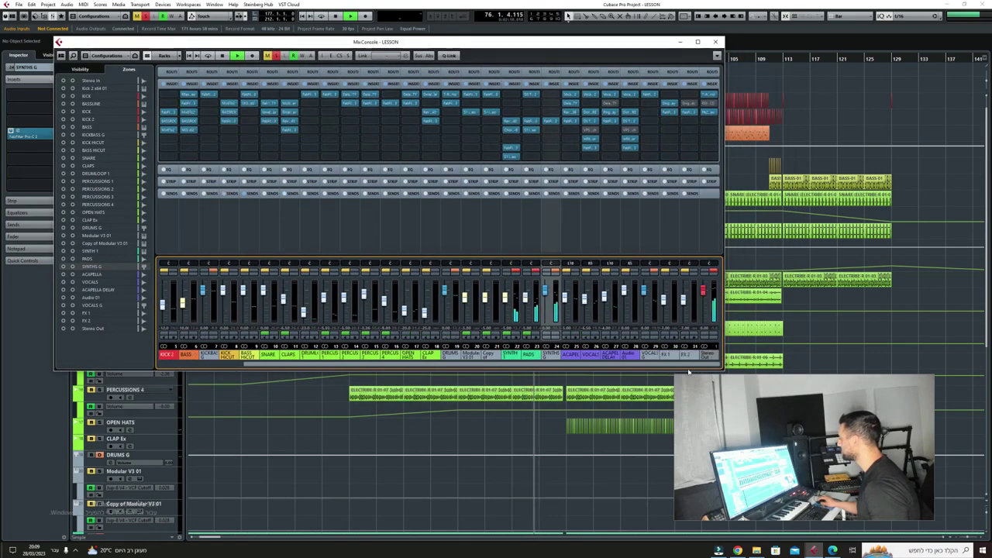
pyautogui.click(708, 94)
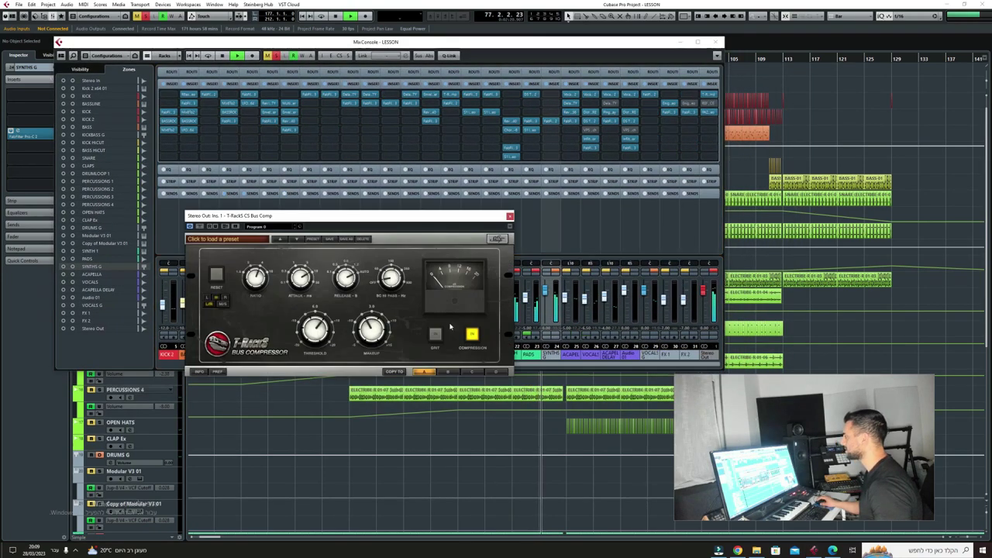
pyautogui.click(680, 42)
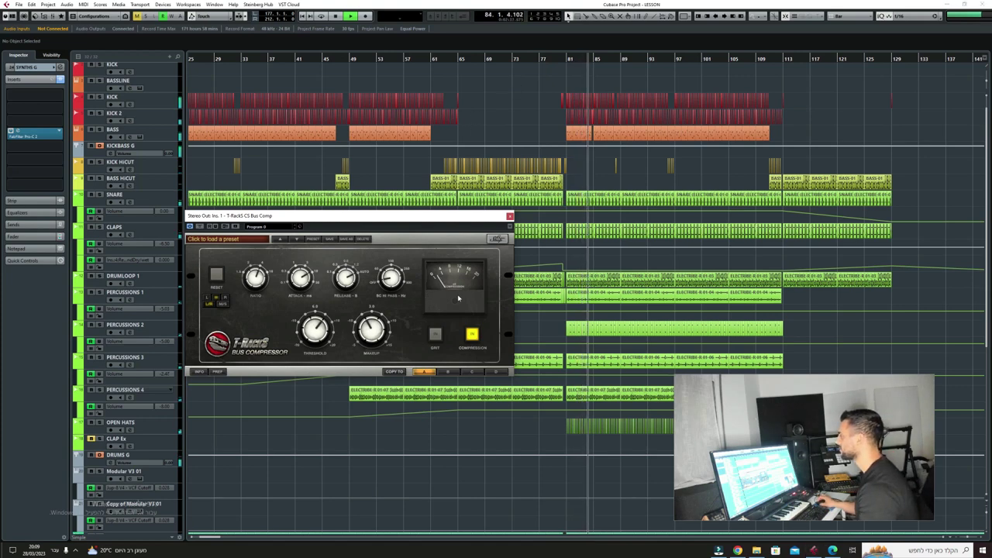
# Step: Reopen the MixConsole with F3 alongside the Stereo Out T-RackS Bus Comp
pyautogui.press('F3')
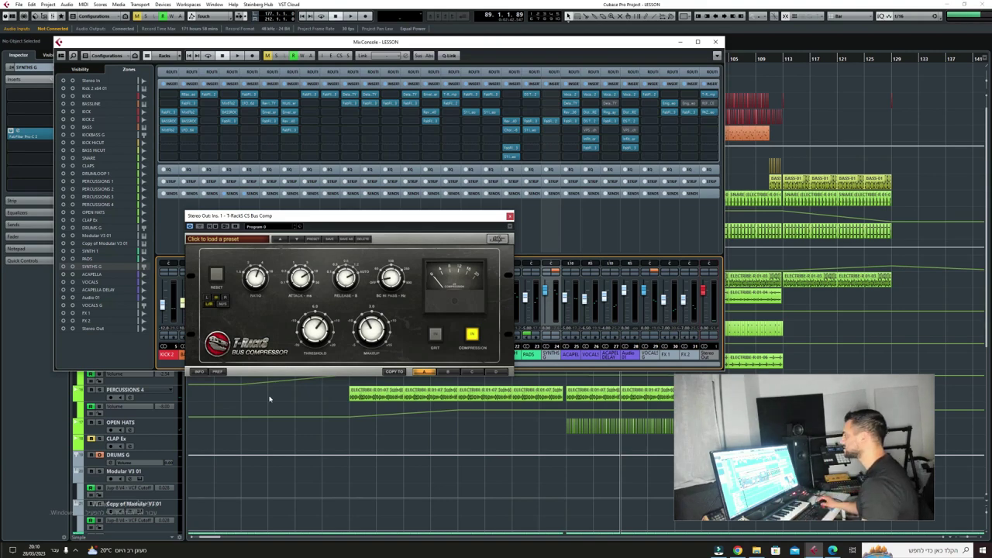
# Step: Start playback, open the Stereo Out REFERENCE plugin, and remove both loaded reference tracks
pyautogui.click(509, 216)
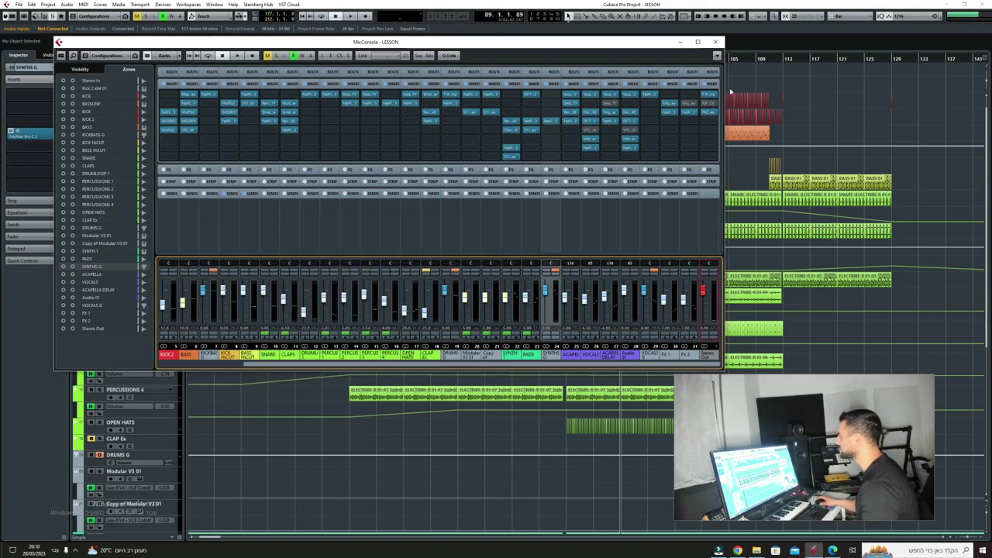
pyautogui.click(717, 41)
pyautogui.press('space')
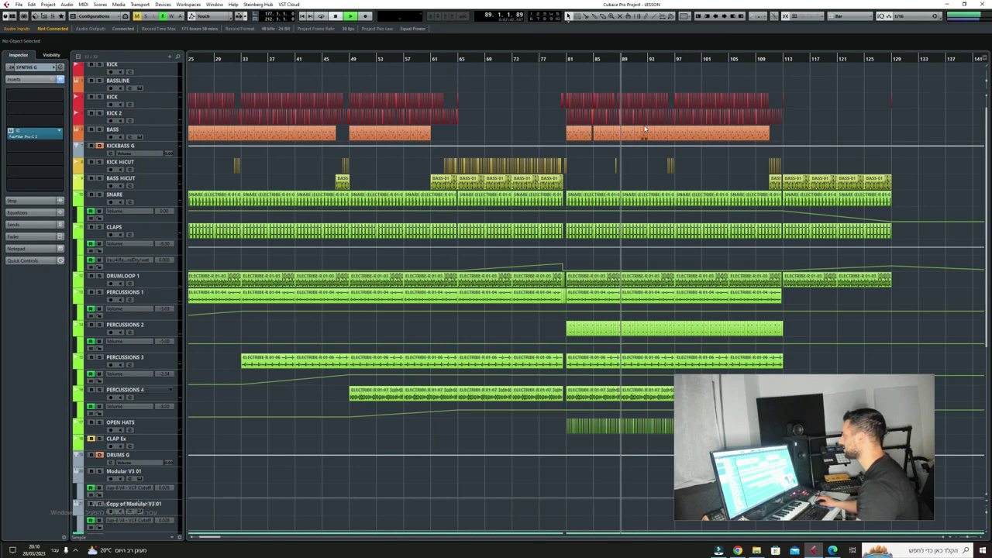
pyautogui.press('F3')
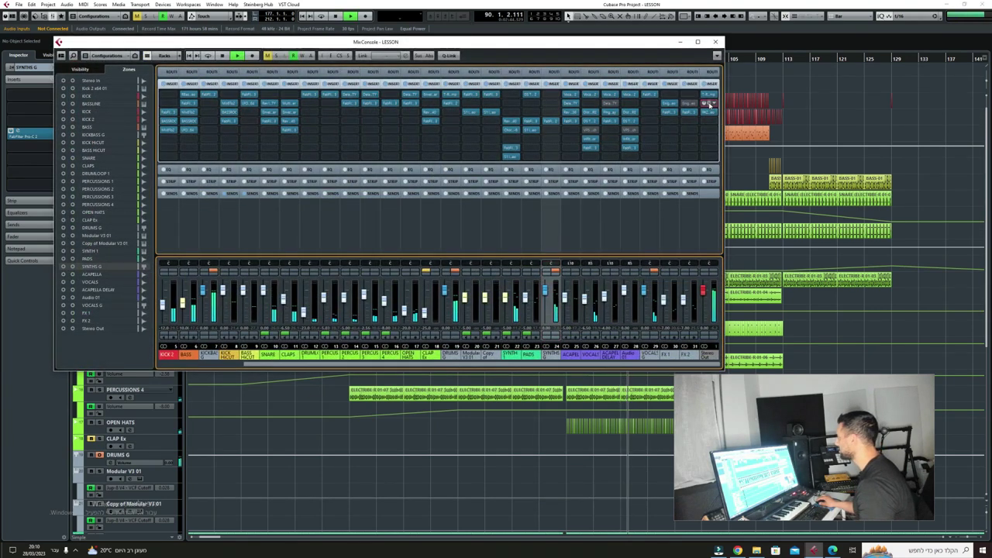
pyautogui.click(708, 102)
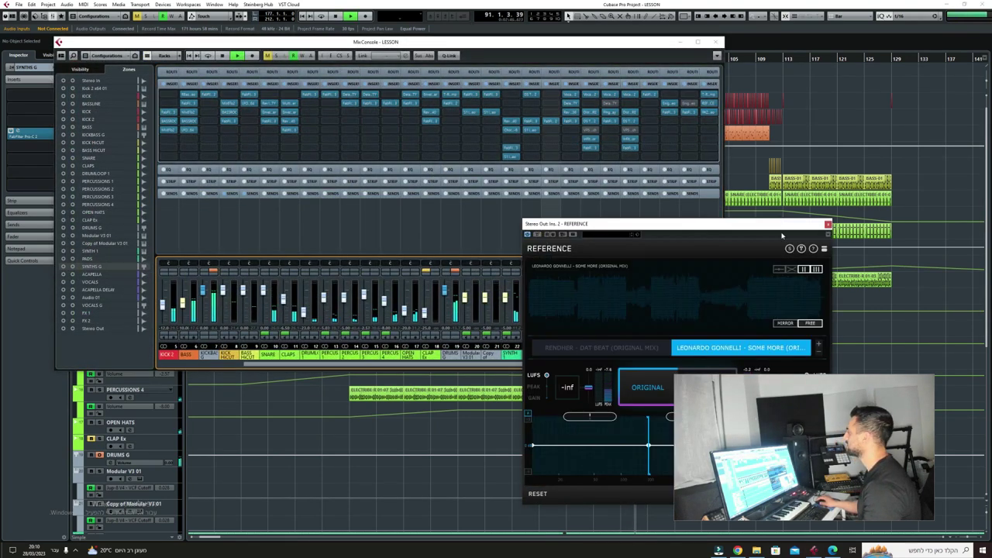
pyautogui.click(819, 352)
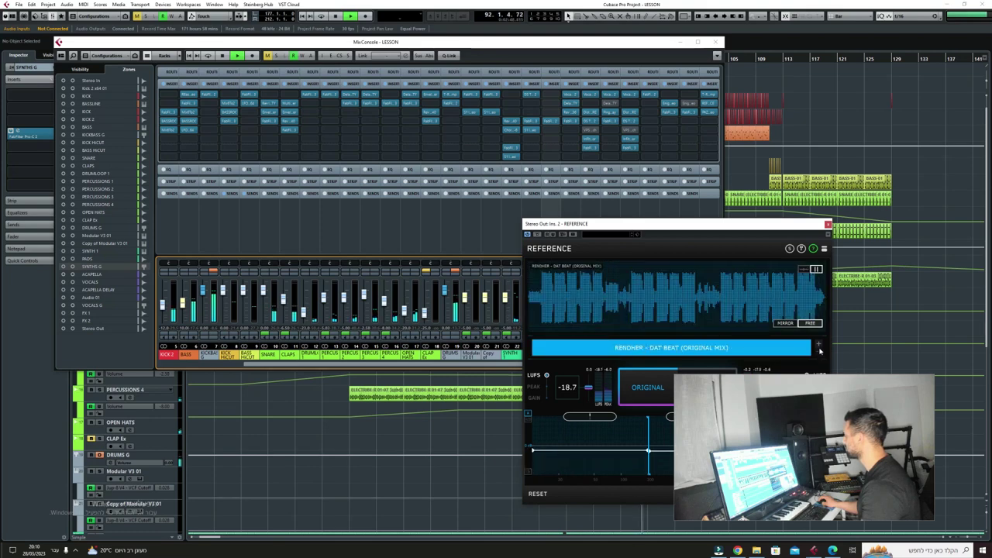
pyautogui.click(819, 349)
# Step: Load 'Leonardo Gonnelli – Some More (Original Mix)' from Elements (H:) > References 2023 > Moan
pyautogui.click(675, 303)
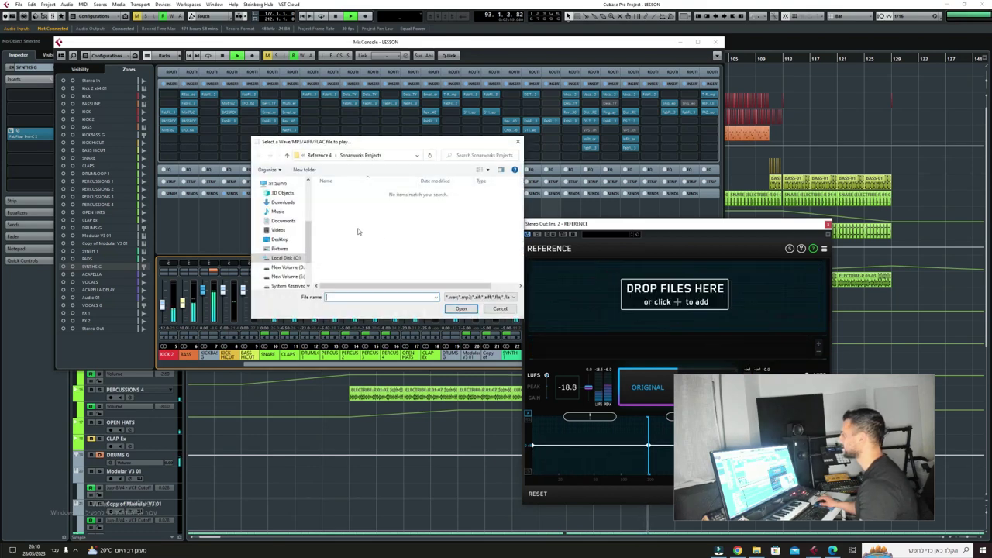
pyautogui.click(287, 156)
pyautogui.click(286, 156)
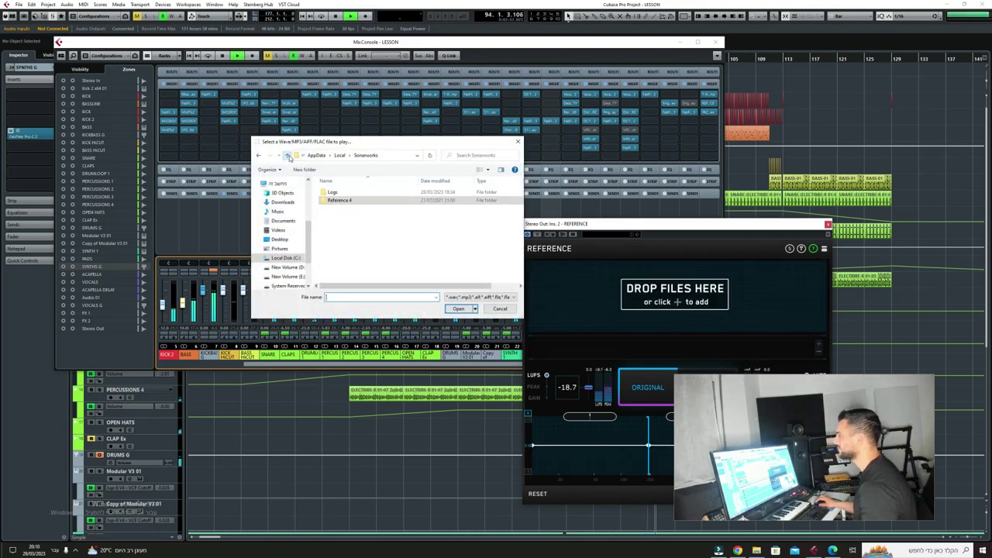
pyautogui.click(288, 268)
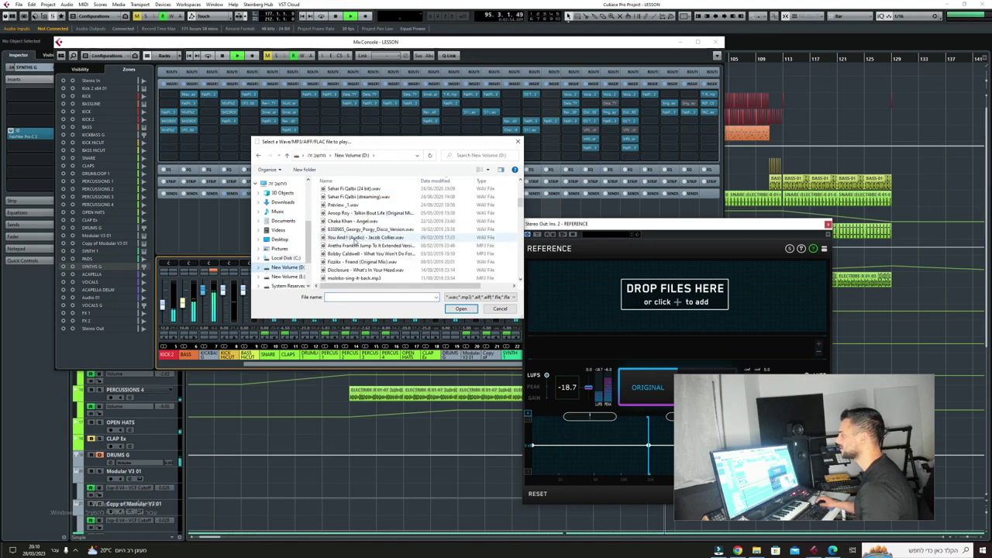
pyautogui.scroll(-2, 293, 266)
pyautogui.scroll(5, 369, 246)
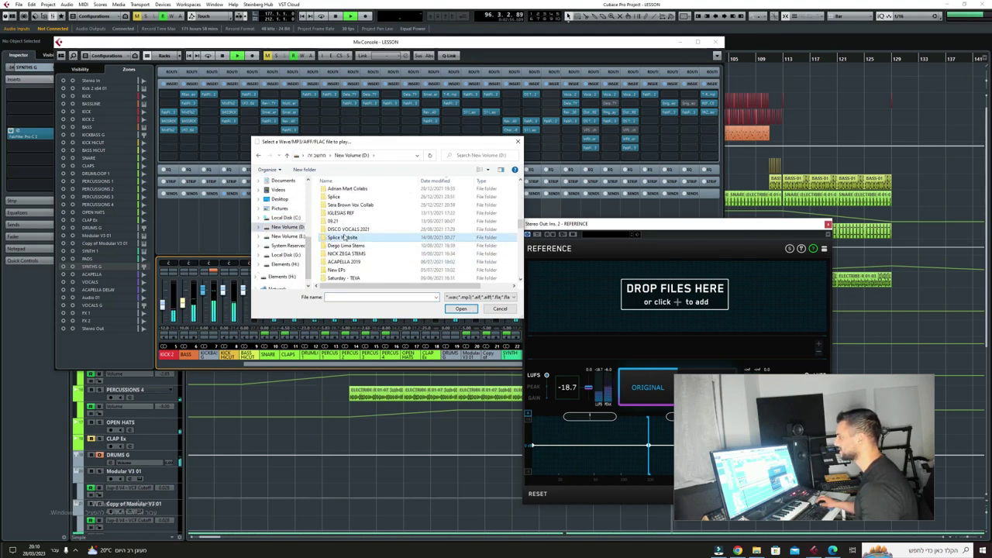
pyautogui.scroll(-10, 369, 246)
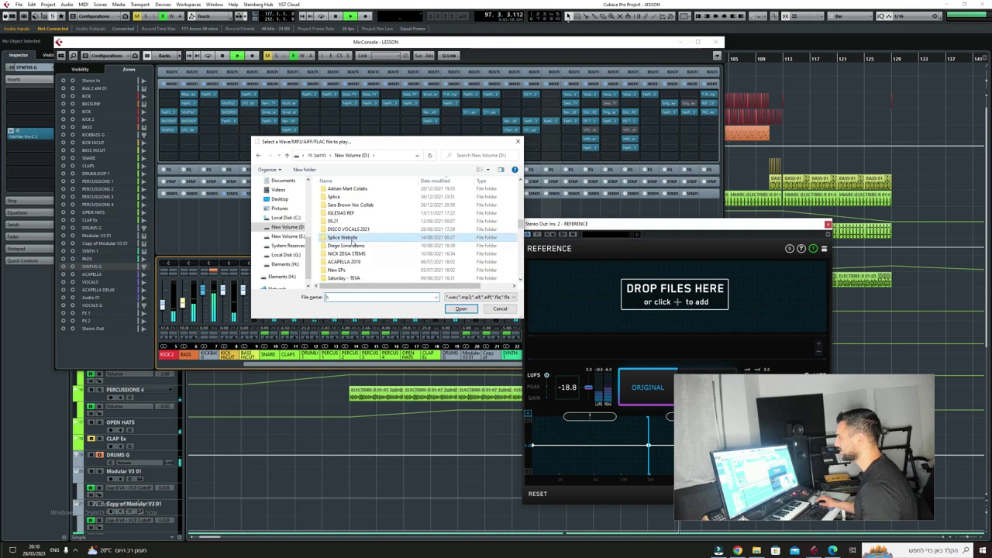
pyautogui.write('REC003.WAV')
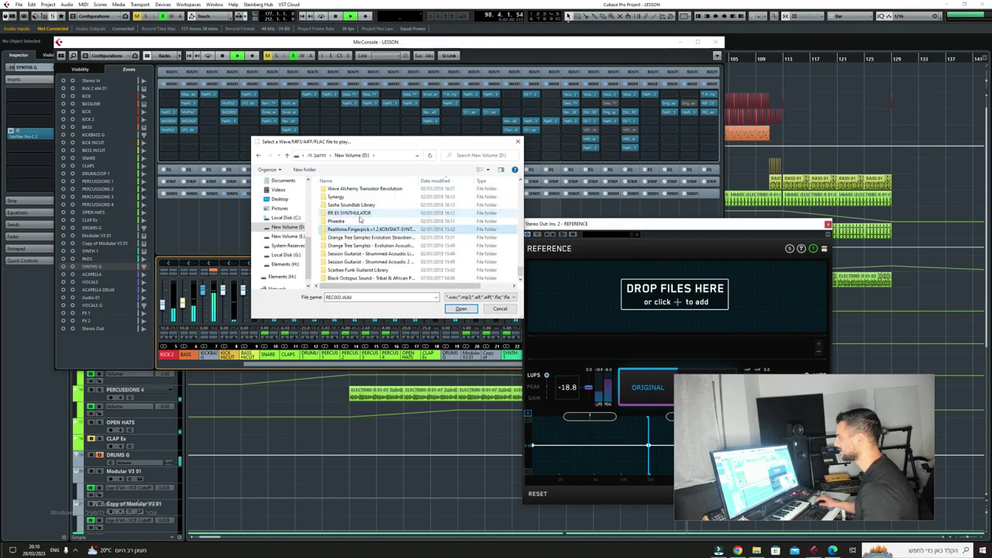
pyautogui.scroll(10, 359, 219)
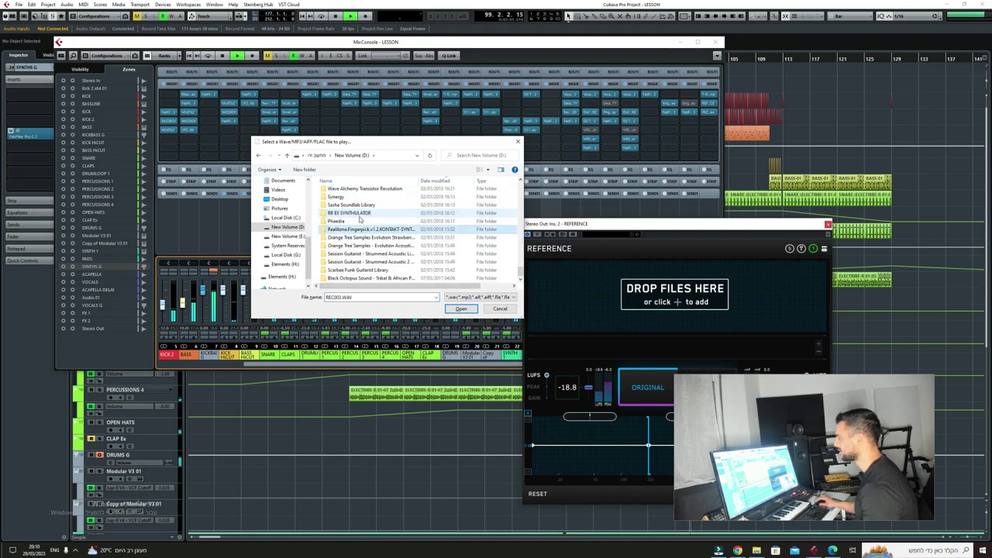
pyautogui.click(295, 265)
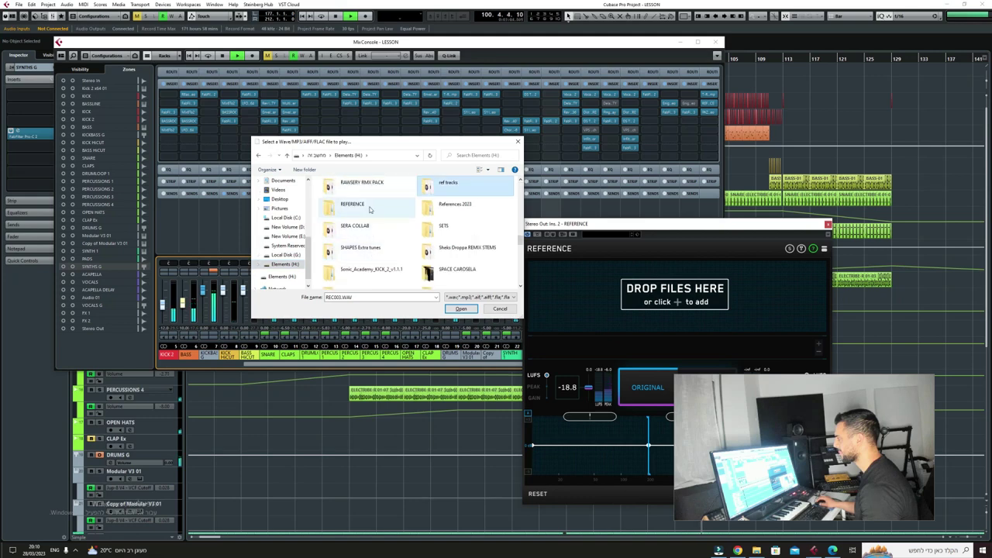
pyautogui.doubleClick(448, 205)
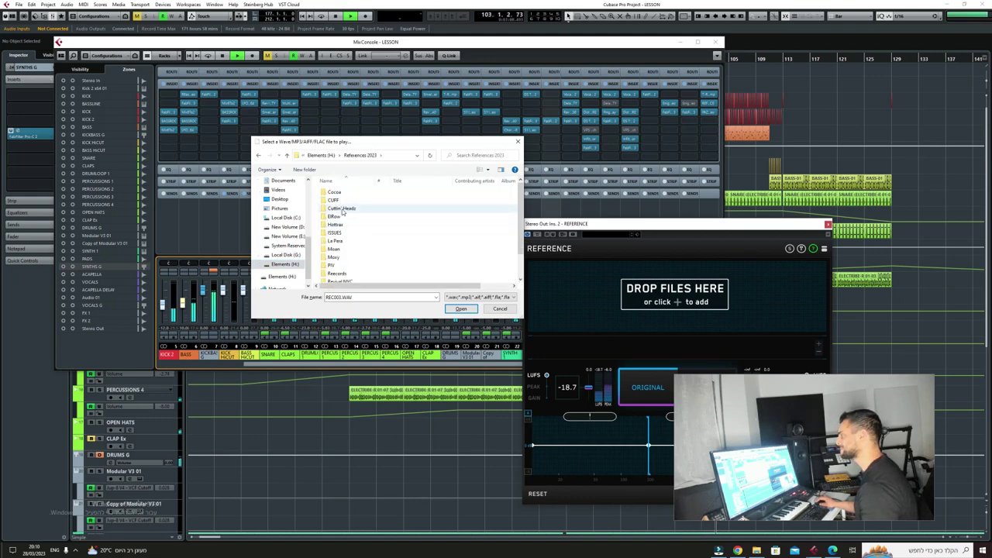
pyautogui.doubleClick(335, 249)
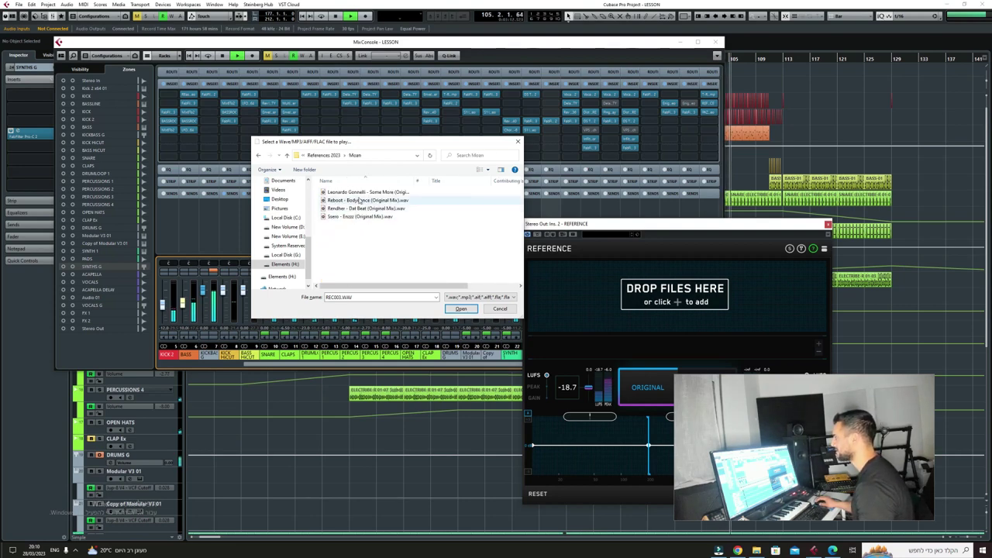
pyautogui.doubleClick(358, 191)
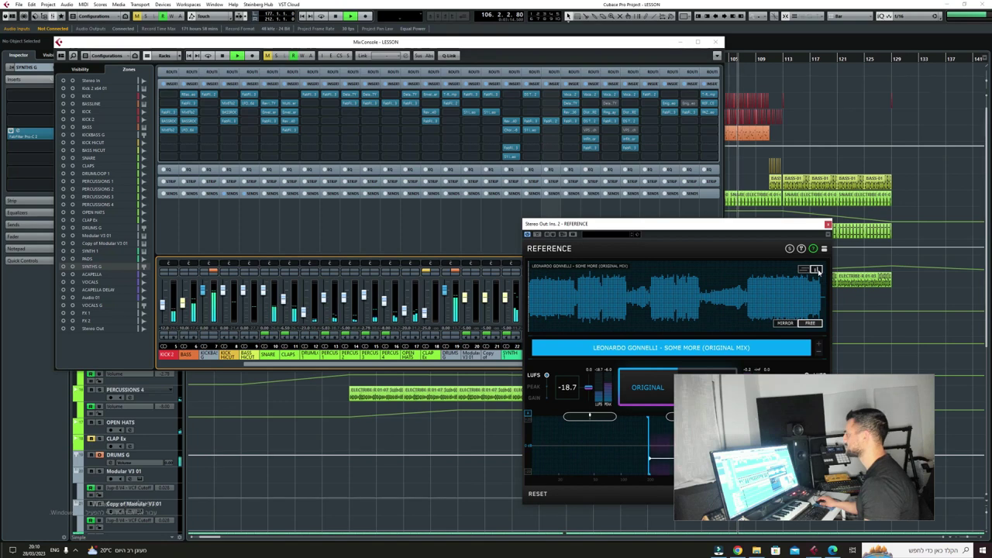
# Step: Switch REFERENCE to the reference track, return to bar 81, and place its window over the arrangement
pyautogui.moveTo(695, 224); pyautogui.dragTo(539, 138)
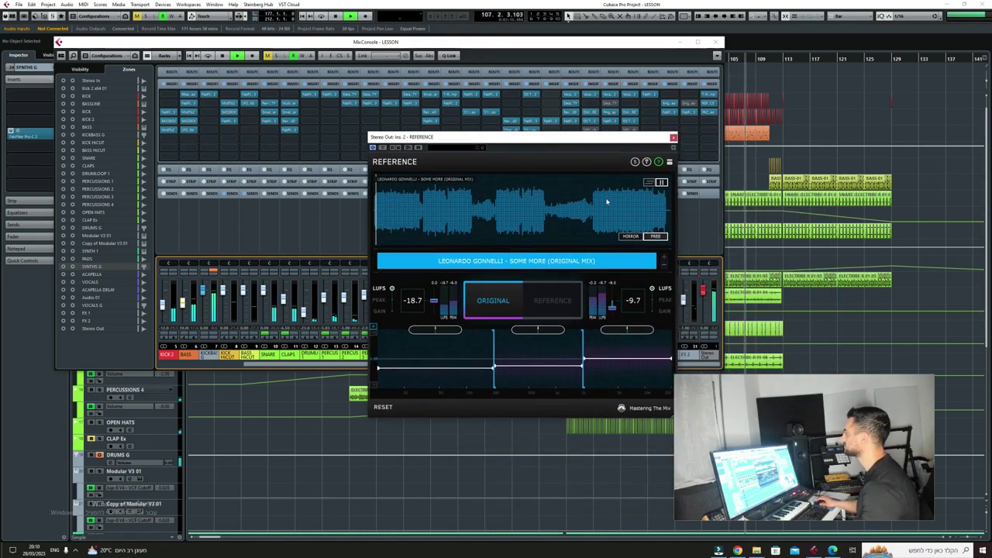
pyautogui.click(552, 300)
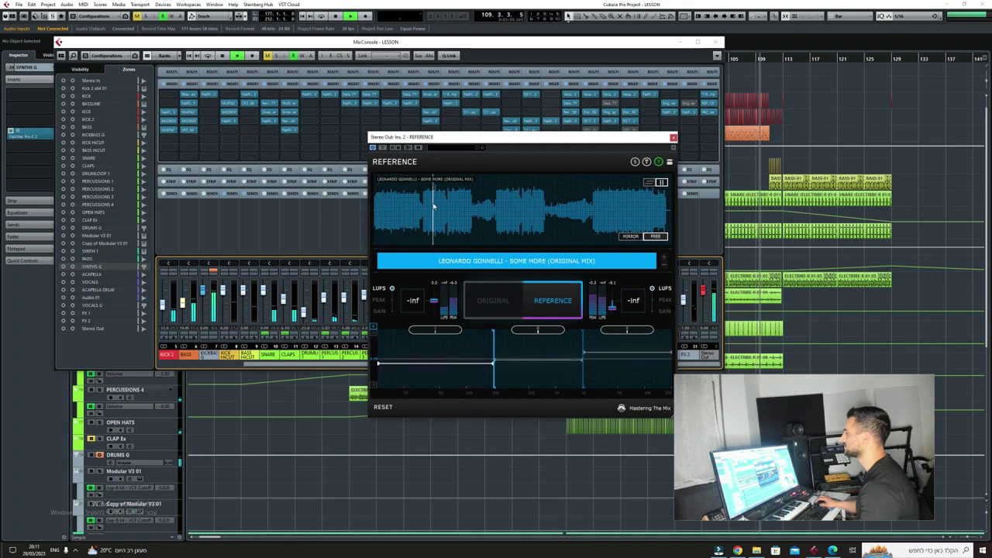
pyautogui.press('F3')
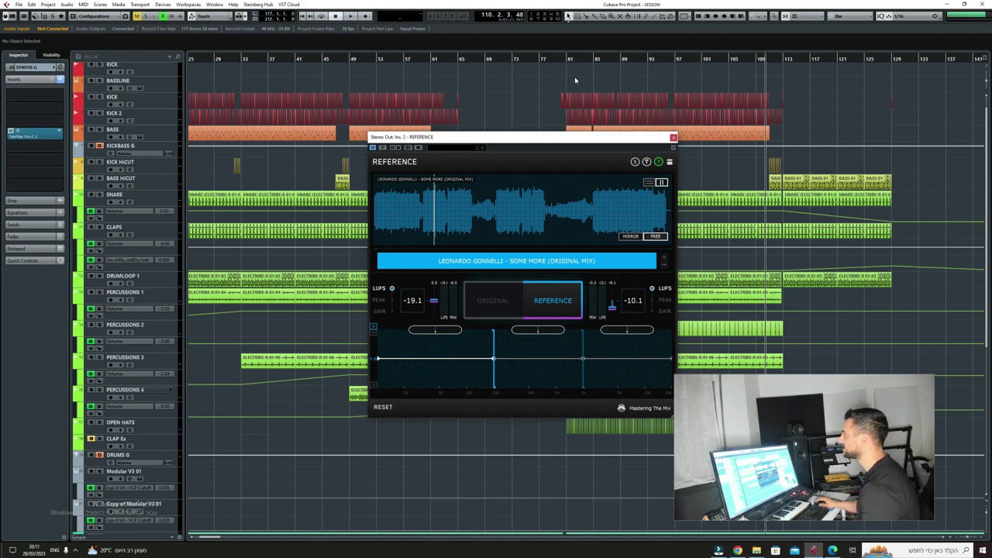
pyautogui.press('space')
pyautogui.moveTo(578, 141); pyautogui.dragTo(442, 121)
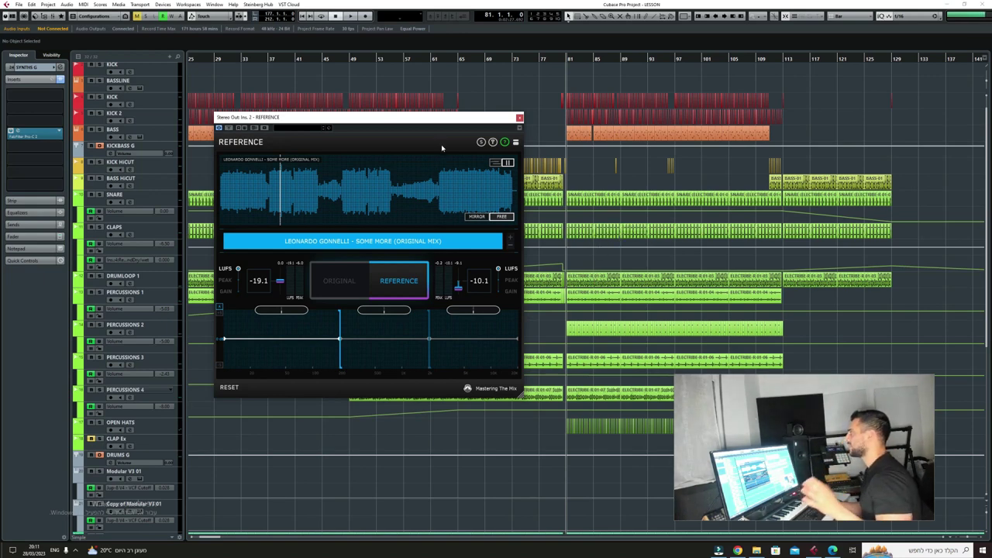
# Step: Play from bar 81, switching between the original mix and the reference track
pyautogui.press('space')
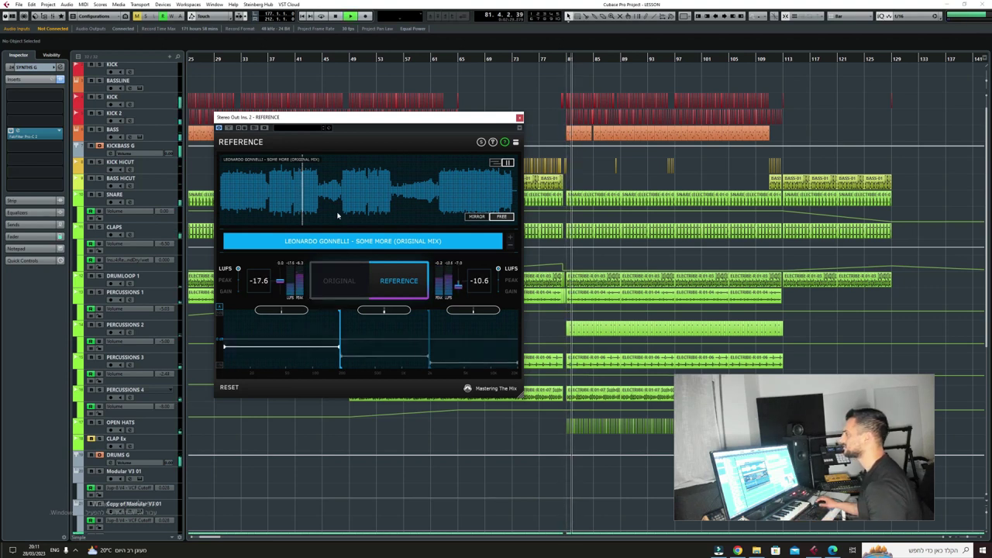
pyautogui.click(389, 278)
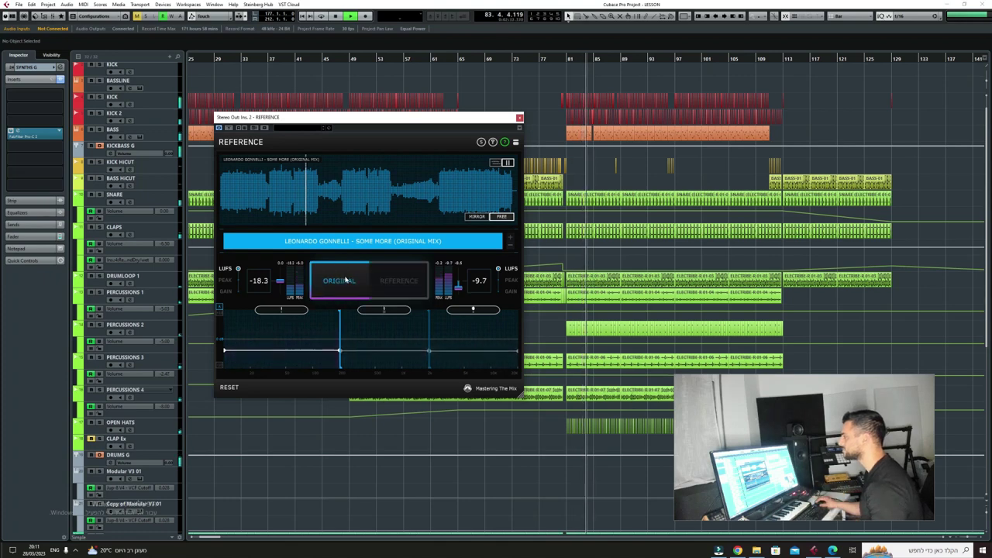
pyautogui.click(386, 280)
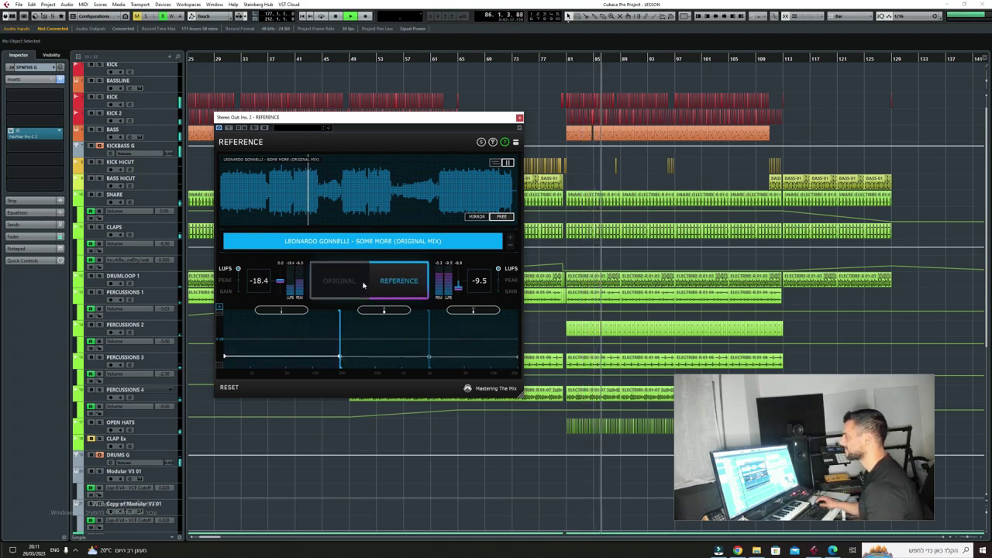
# Step: In the MixConsole, check the KICK's BASSROOM insert, then reopen the Stereo Out REFERENCE plugin
pyautogui.press('F3')
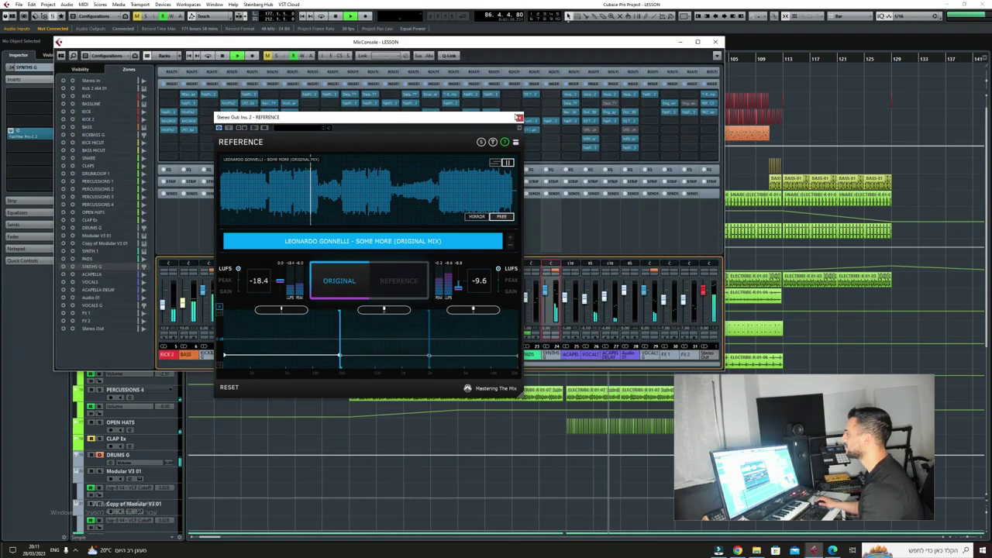
pyautogui.hscroll(-3, 213, 310)
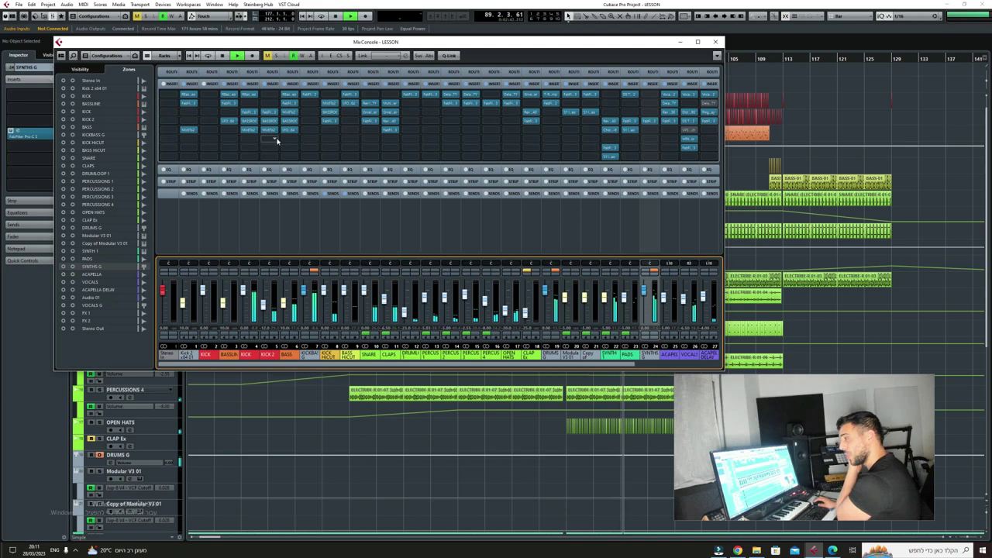
pyautogui.click(246, 122)
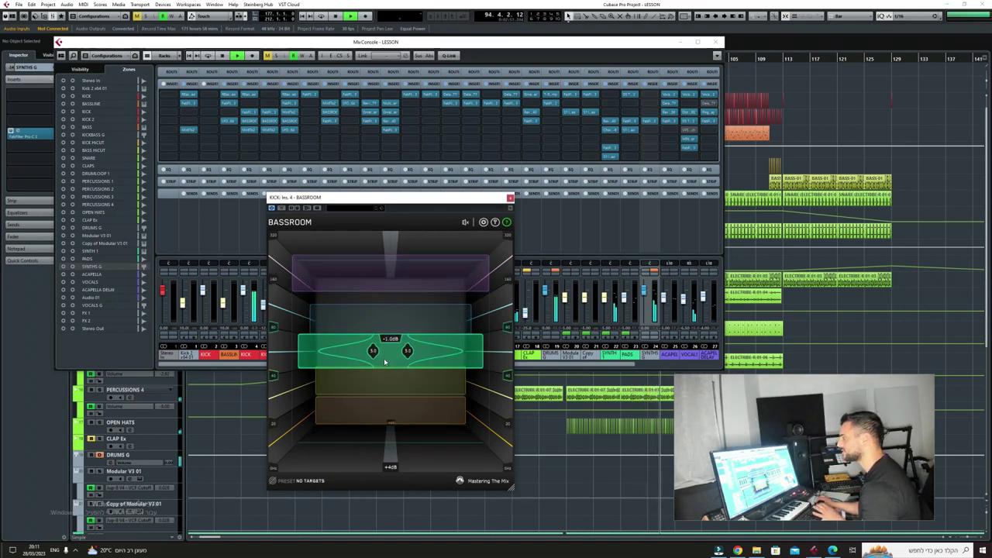
pyautogui.click(510, 199)
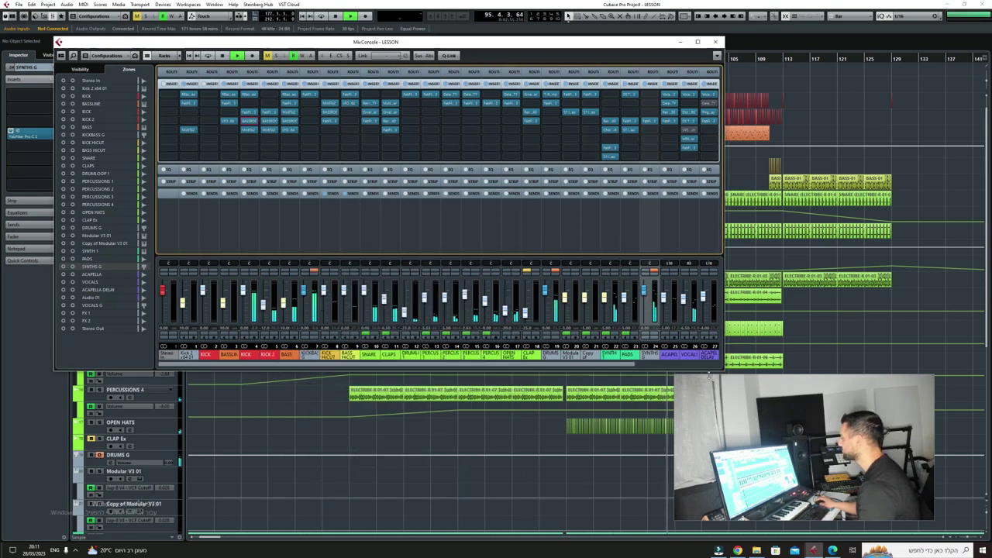
pyautogui.scroll(-2, 707, 208)
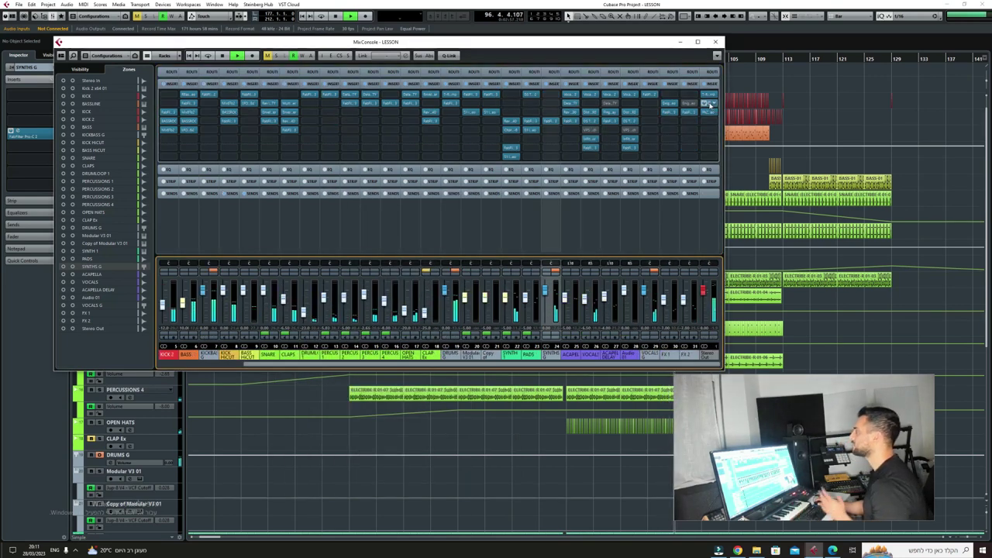
pyautogui.click(713, 110)
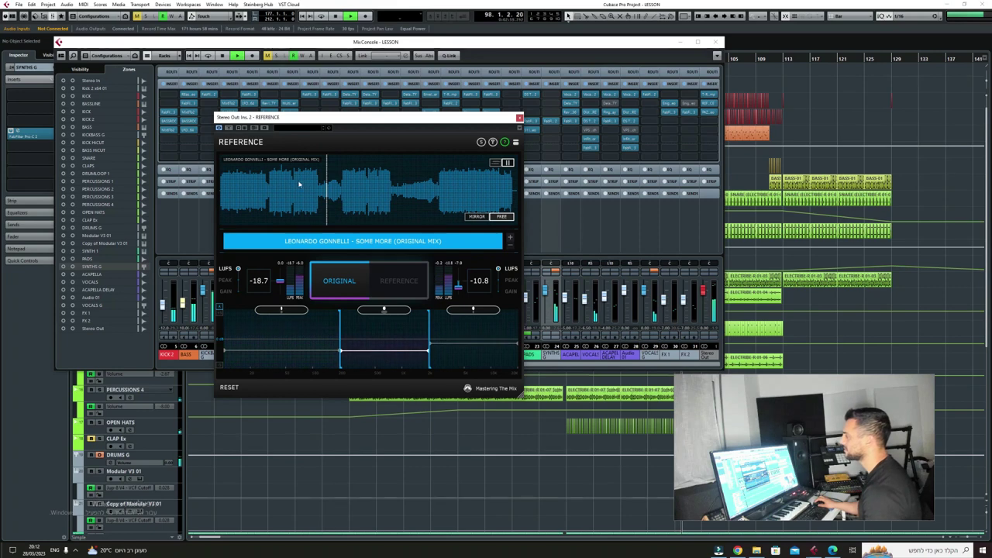
# Step: Switch REFERENCE to the reference track and open the Stereo Out PAZ Analyzer beside it
pyautogui.click(354, 288)
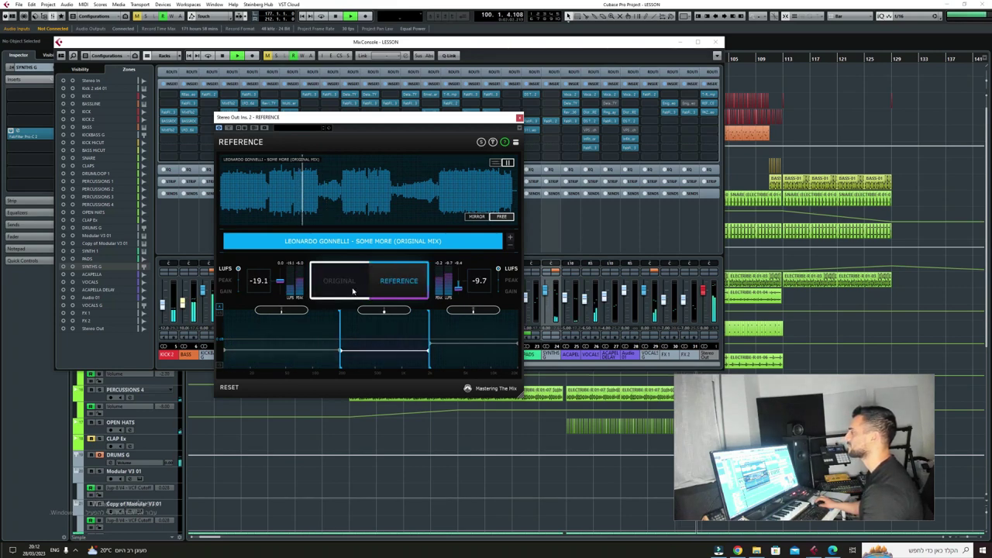
pyautogui.click(710, 114)
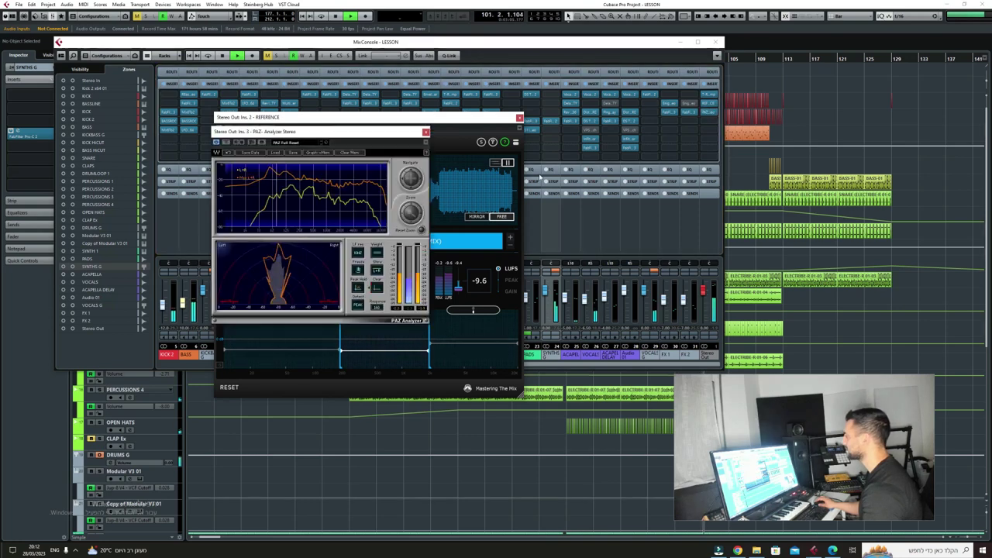
pyautogui.moveTo(297, 126); pyautogui.dragTo(693, 154)
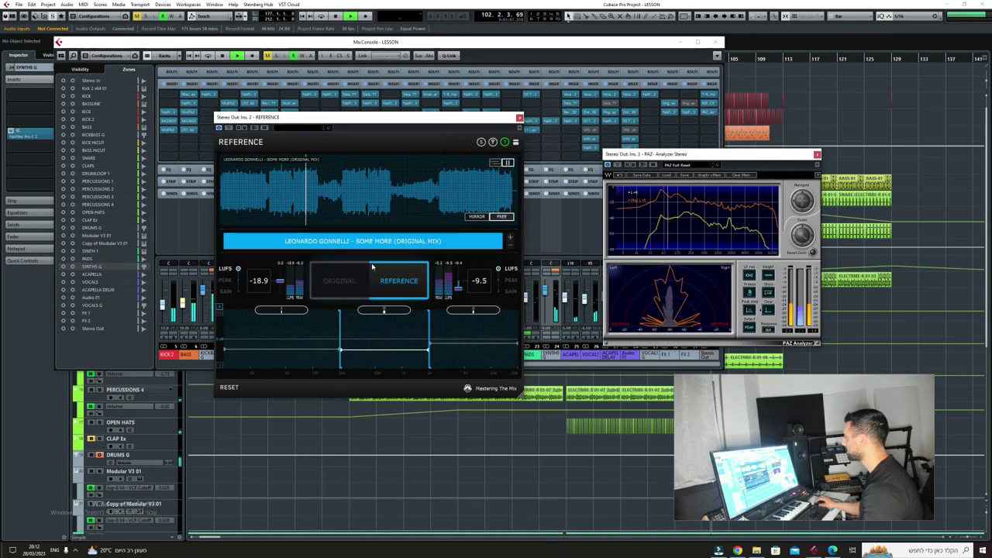
# Step: Reposition the REFERENCE window and A/B between the original mix and the reference track
pyautogui.click(359, 281)
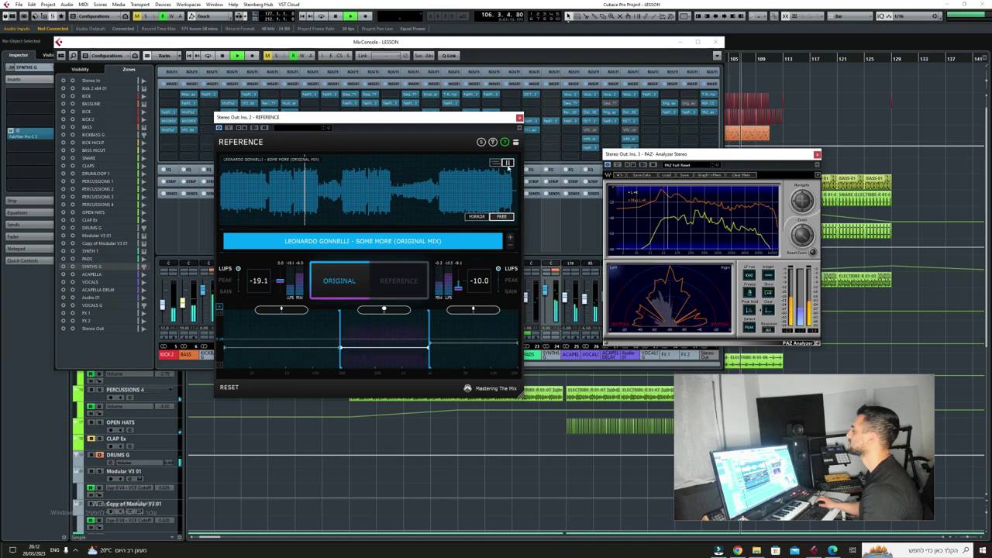
pyautogui.click(258, 118)
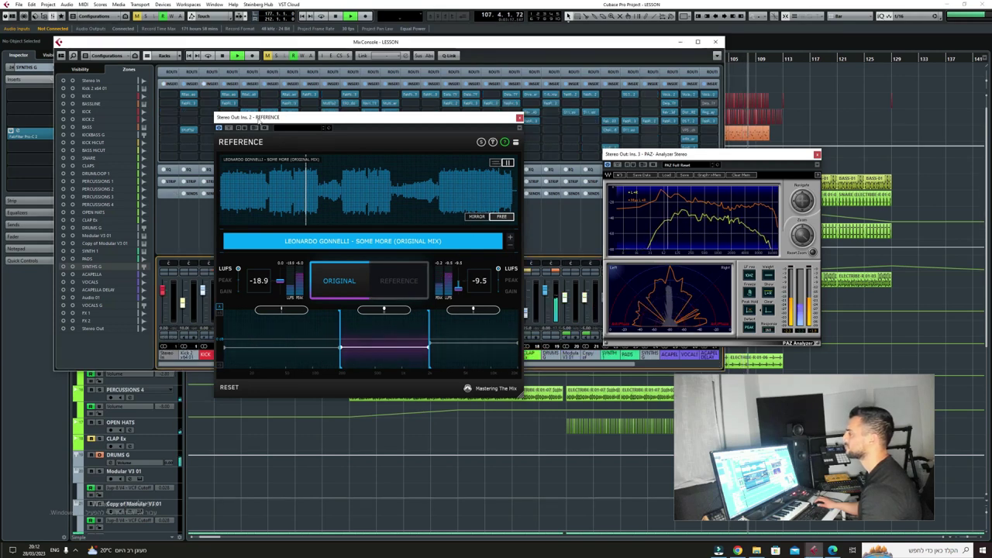
pyautogui.moveTo(258, 119); pyautogui.dragTo(365, 106)
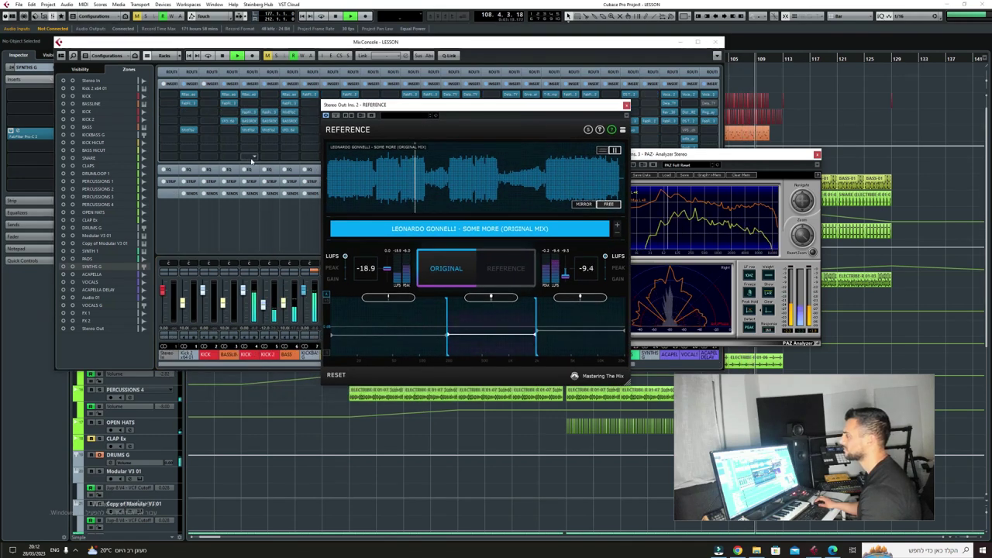
pyautogui.click(505, 268)
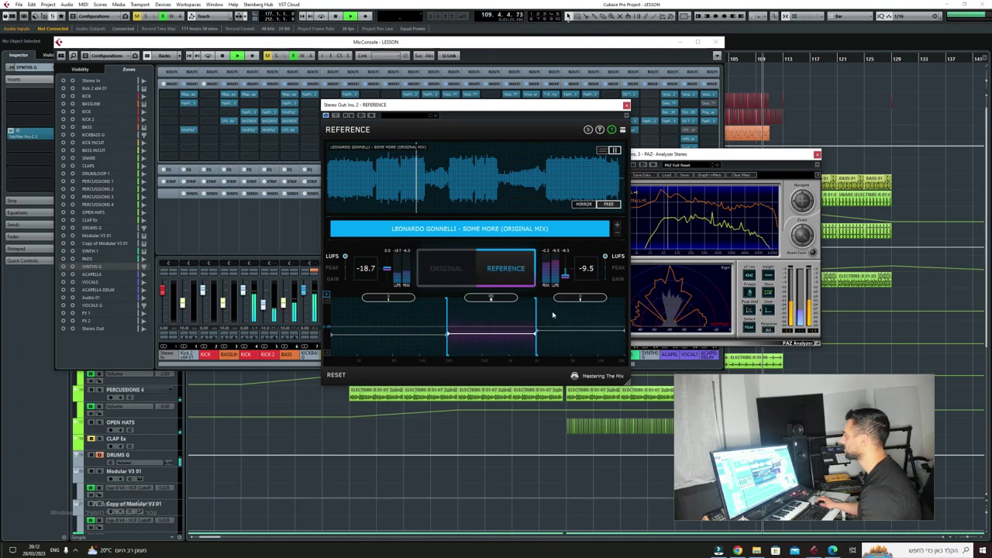
pyautogui.click(452, 267)
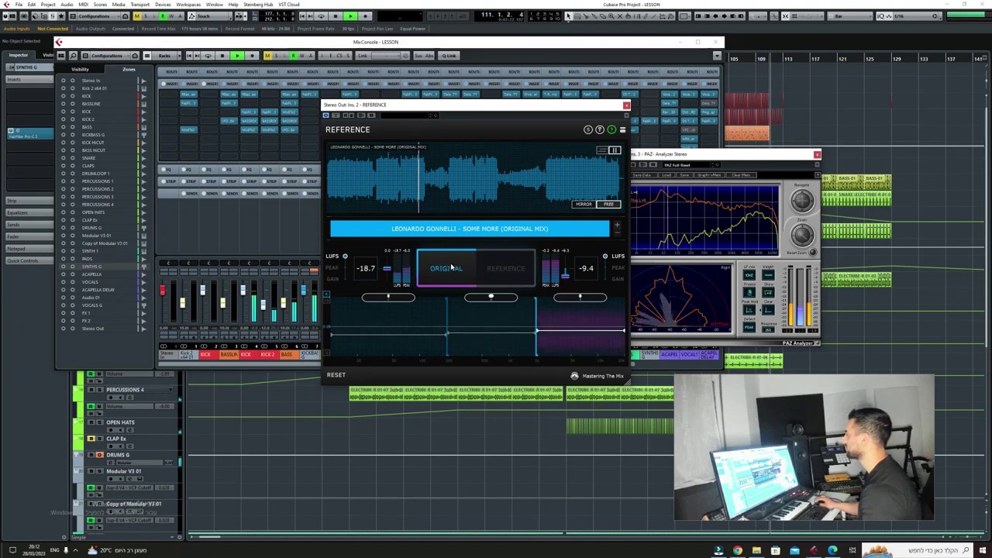
pyautogui.click(521, 269)
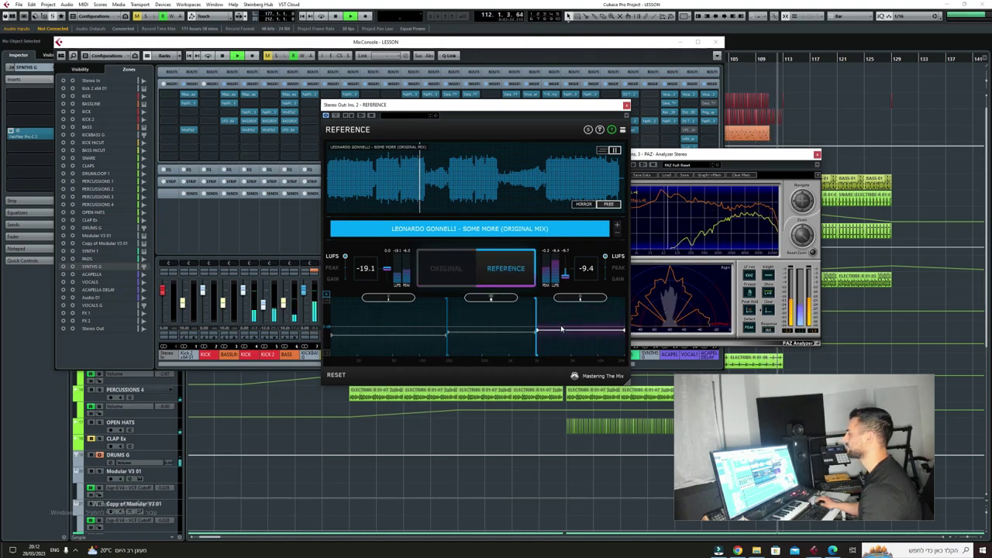
# Step: Close the MixConsole, REFERENCE and PAZ Analyzer windows, leaving the arrangement at bar 113
pyautogui.press('F3')
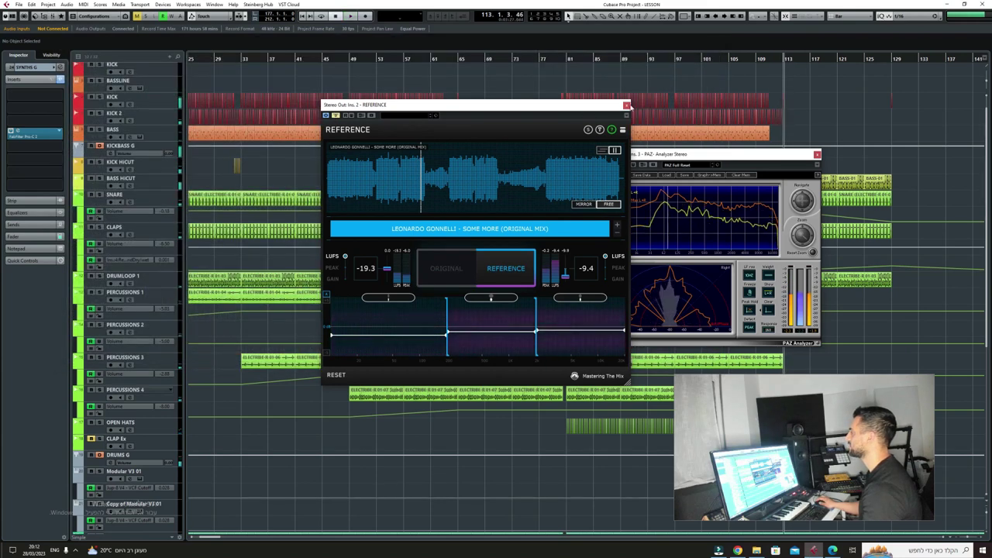
pyautogui.click(626, 105)
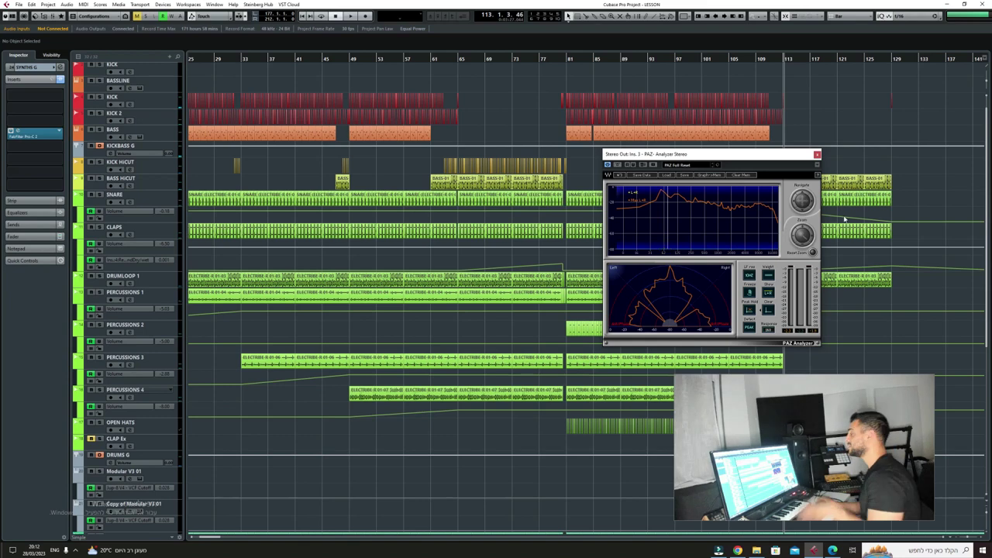
pyautogui.click(817, 155)
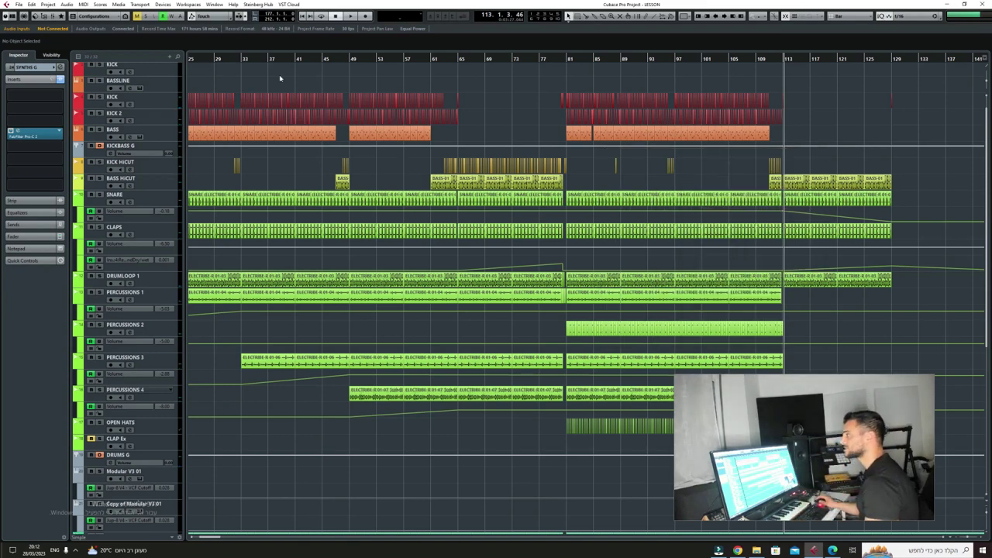
pyautogui.hscroll(-5, 127, 82)
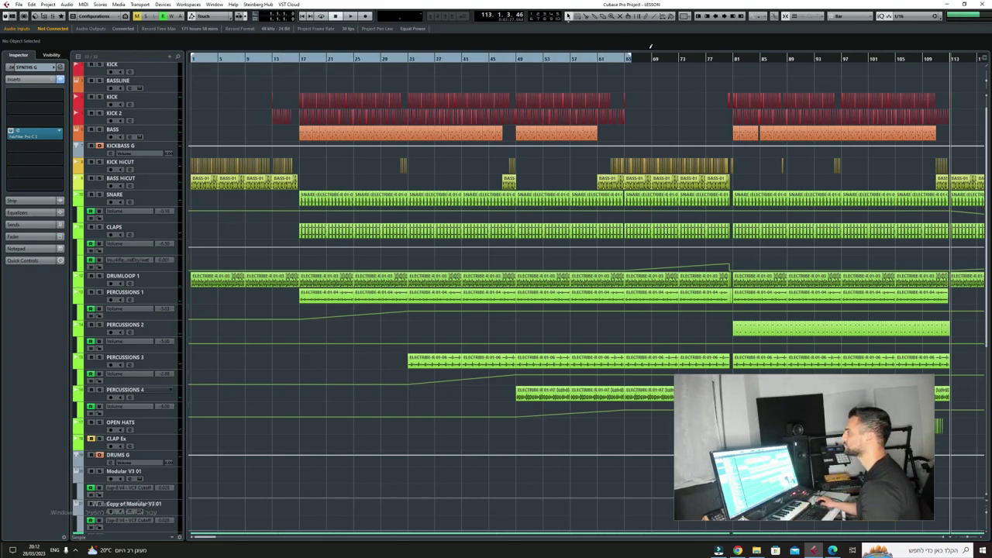
pyautogui.hscroll(6, 981, 99)
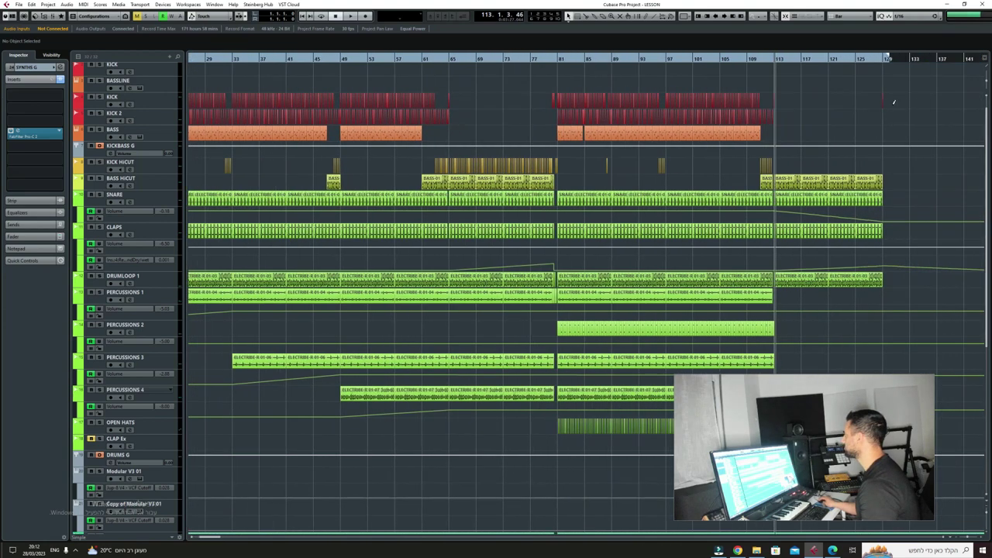